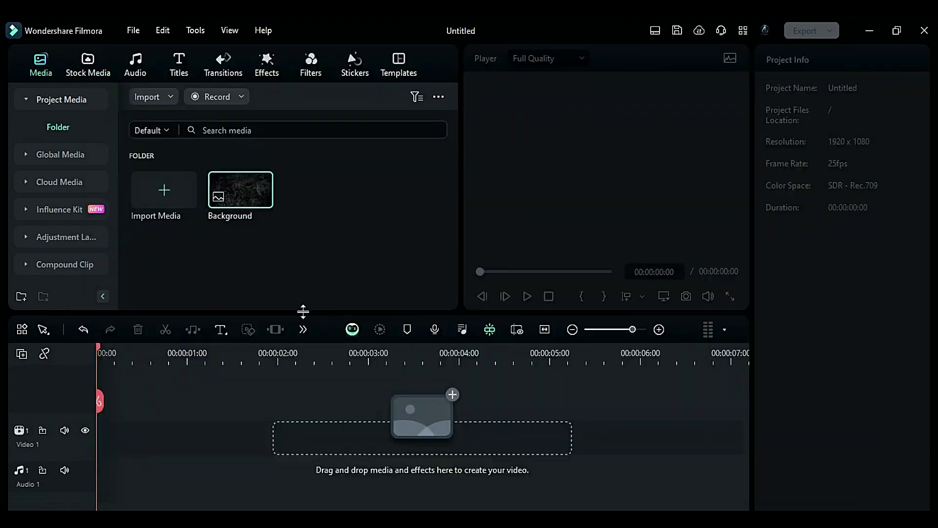
Step: Add 10 video tracks and 1 audio track above Track 1 using the Track Manager
{"action": "left_click", "coordinate": [22, 355]}
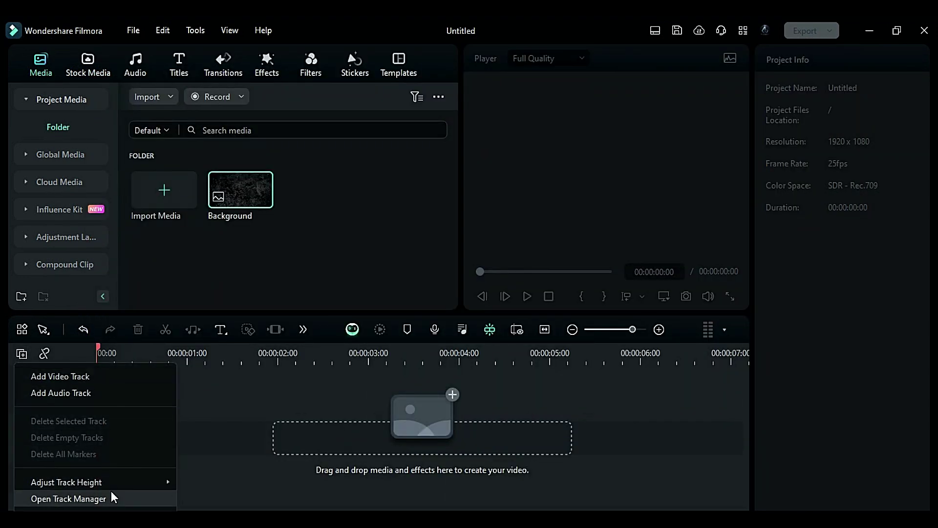
{"action": "left_click", "coordinate": [111, 493]}
{"action": "type", "text": "10"}
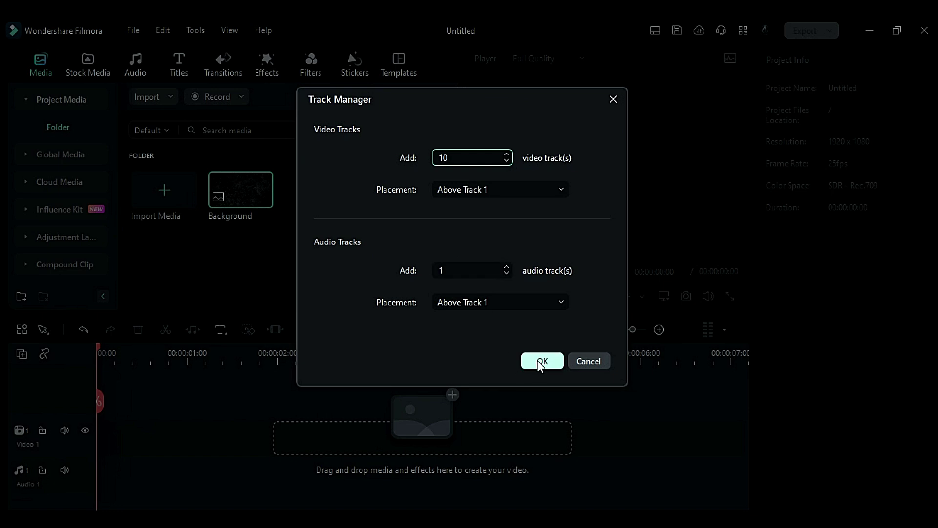
{"action": "left_click", "coordinate": [541, 360]}
Step: Place the Background image on Video 1 and the stock Black clip on Video 2, trimming both to 4 seconds
{"action": "left_click_drag", "start_coordinate": [231, 196], "coordinate": [117, 442]}
{"action": "left_click_drag", "start_coordinate": [634, 457], "coordinate": [455, 433]}
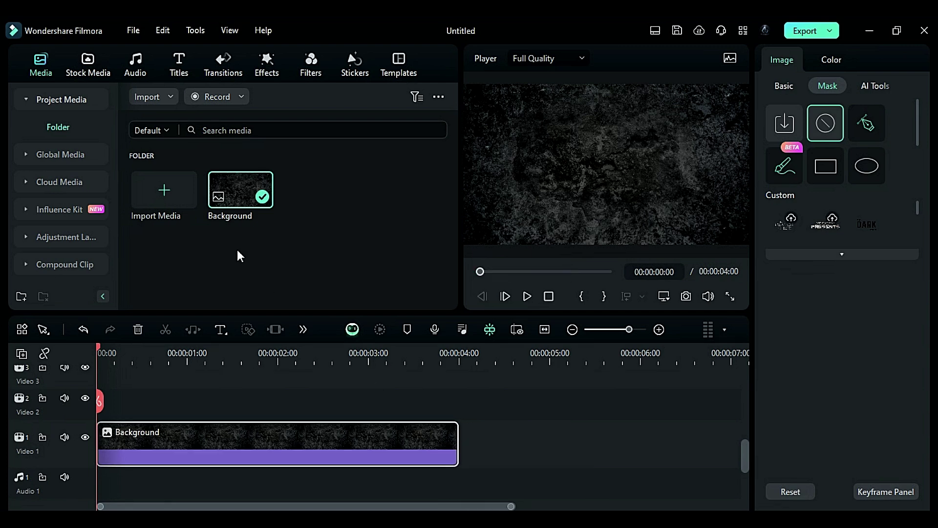
{"action": "left_click", "coordinate": [85, 59]}
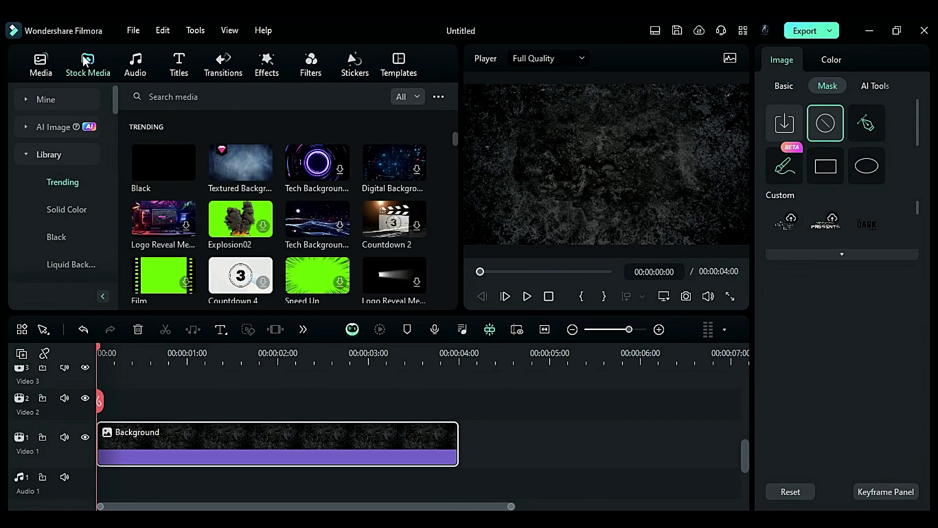
{"action": "left_click_drag", "start_coordinate": [157, 170], "coordinate": [103, 416]}
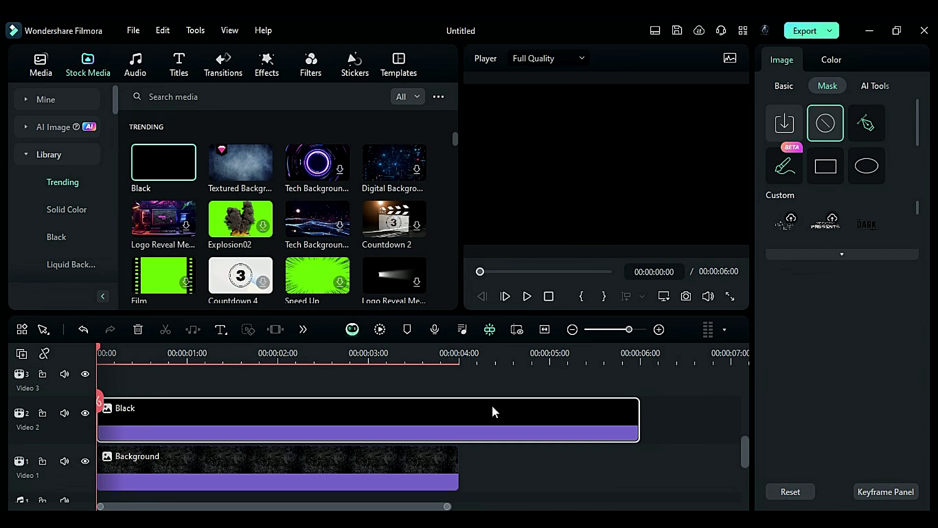
{"action": "left_click_drag", "start_coordinate": [638, 421], "coordinate": [452, 421]}
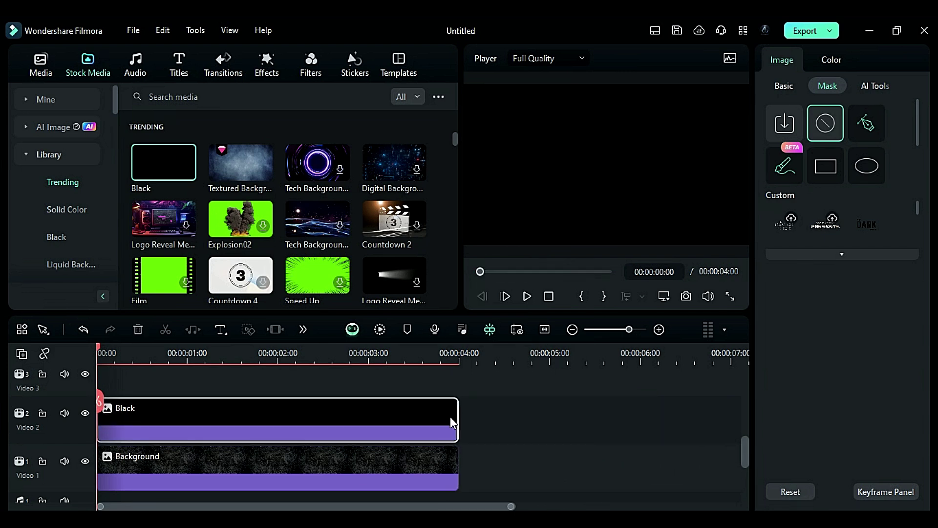
Step: Apply an inverted ellipse mask to the Black clip with 82% scale and 93% blur strength
{"action": "left_click", "coordinate": [877, 160]}
{"action": "scroll", "coordinate": [814, 337], "scroll_direction": "down", "scroll_amount": 2}
{"action": "left_click_drag", "start_coordinate": [791, 303], "coordinate": [806, 309]}
{"action": "scroll", "coordinate": [818, 333], "scroll_direction": "down", "scroll_amount": 2}
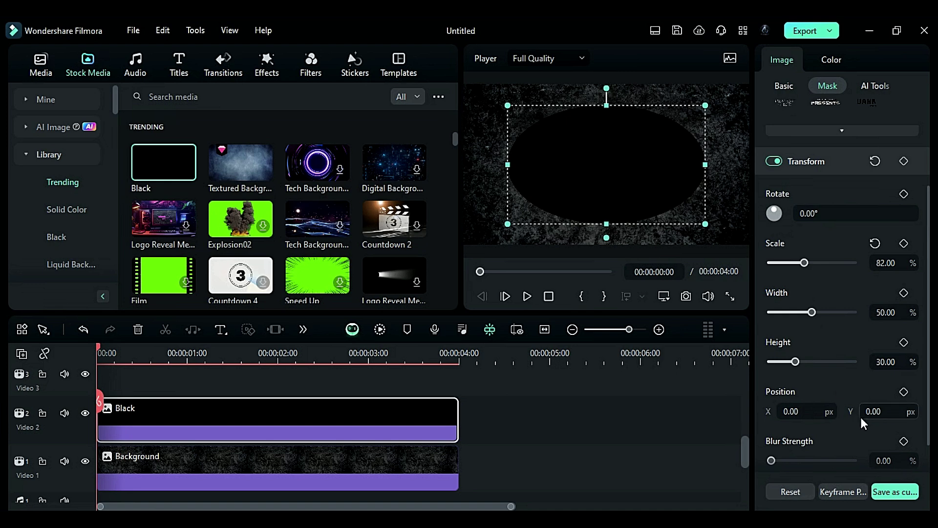
{"action": "left_click", "coordinate": [909, 453]}
{"action": "left_click_drag", "start_coordinate": [784, 424], "coordinate": [848, 433]}
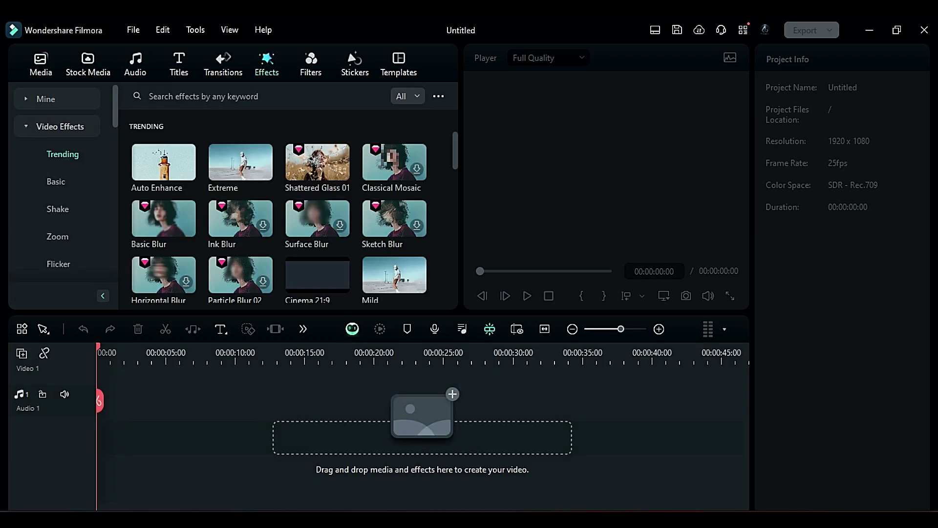
Step: Browse the filters, stickers and templates libraries
{"action": "left_click", "coordinate": [310, 65]}
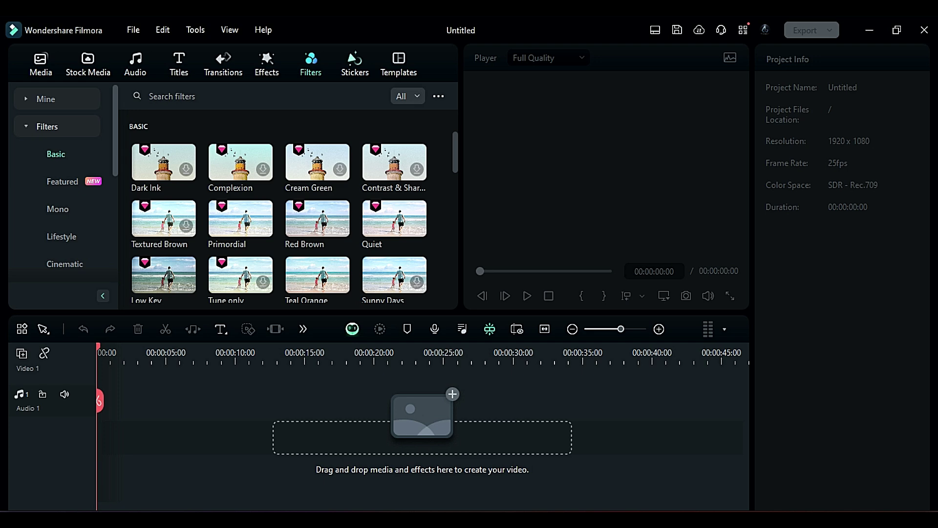
{"action": "left_click", "coordinate": [355, 65]}
{"action": "left_click", "coordinate": [399, 65]}
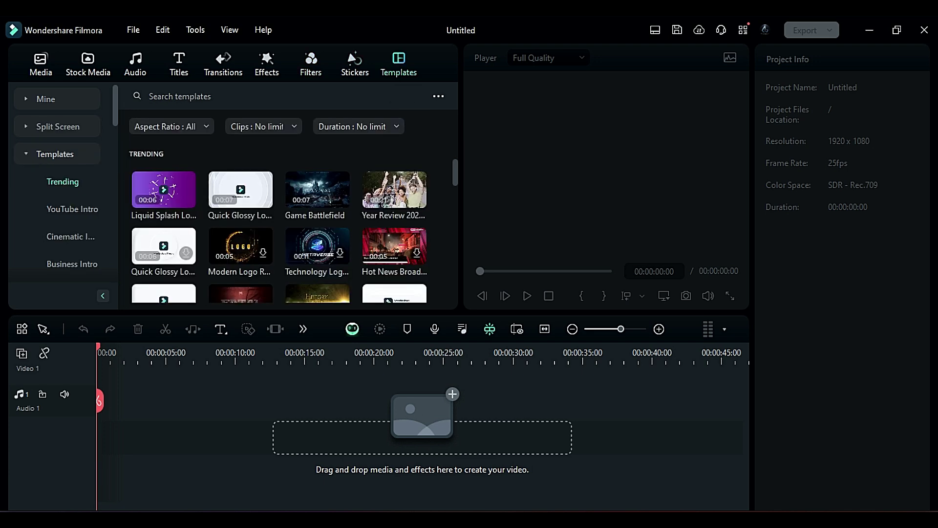
Step: Search the titles library for "Moods Social Media" and look through the title designs
{"action": "left_click", "coordinate": [179, 65]}
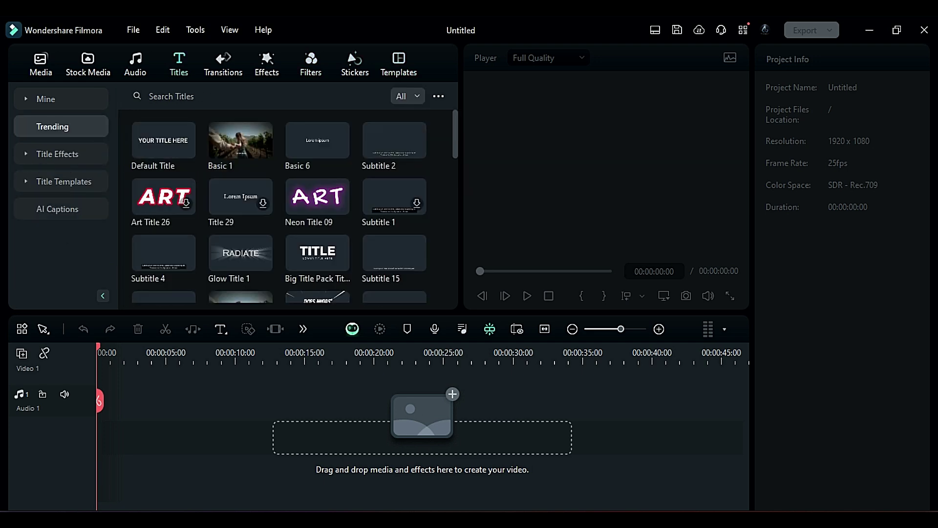
{"action": "left_click", "coordinate": [171, 96]}
{"action": "type", "text": "Moods Social M"}
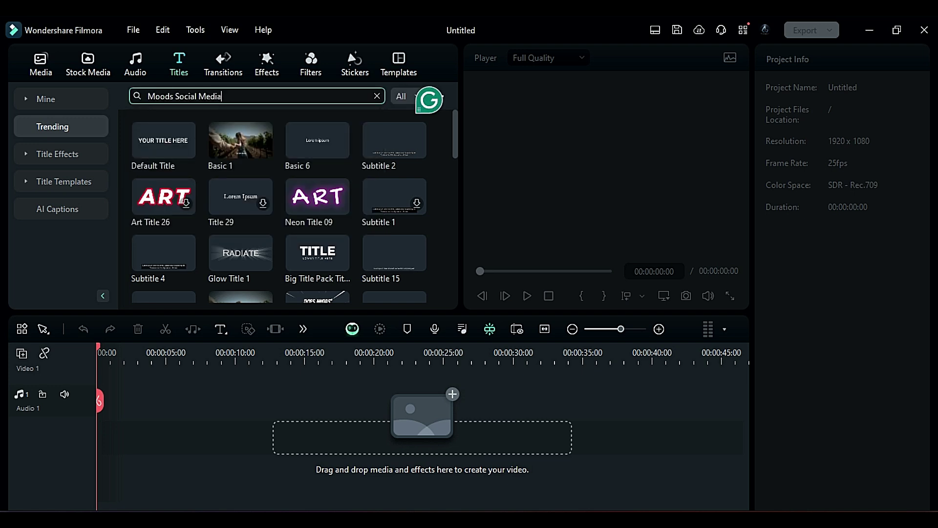
{"action": "type", "text": "edia"}
{"action": "key", "text": "Return"}
{"action": "scroll", "coordinate": [289, 205], "scroll_direction": "down", "scroll_amount": 3}
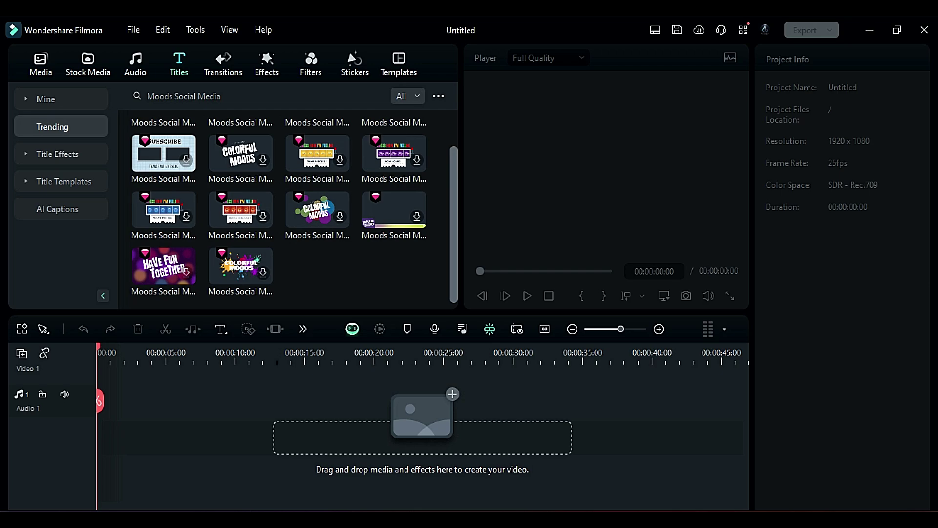
{"action": "scroll", "coordinate": [288, 205], "scroll_direction": "up", "scroll_amount": 3}
Step: Search the titles library for "Happy Yellow"
{"action": "triple_click", "coordinate": [183, 96]}
{"action": "type", "text": "Happy "}
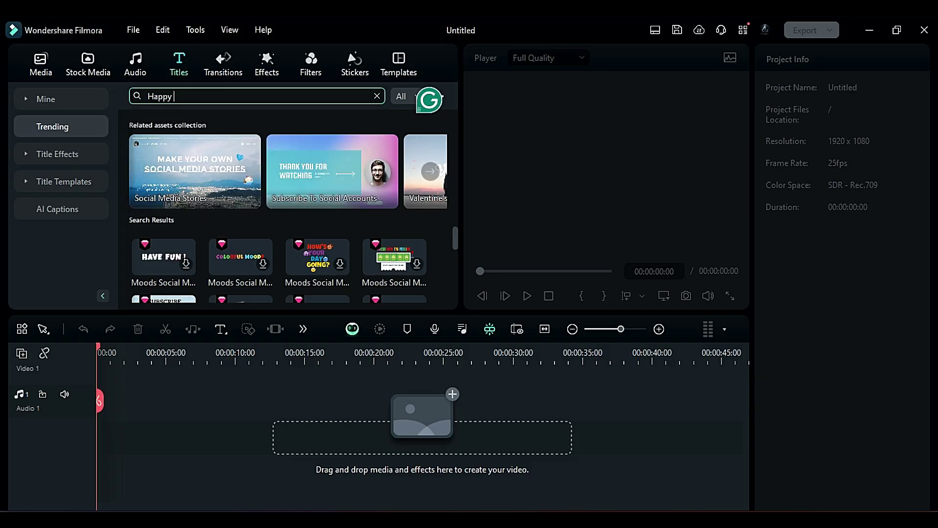
{"action": "type", "text": "Yellow"}
{"action": "key", "text": "Return"}
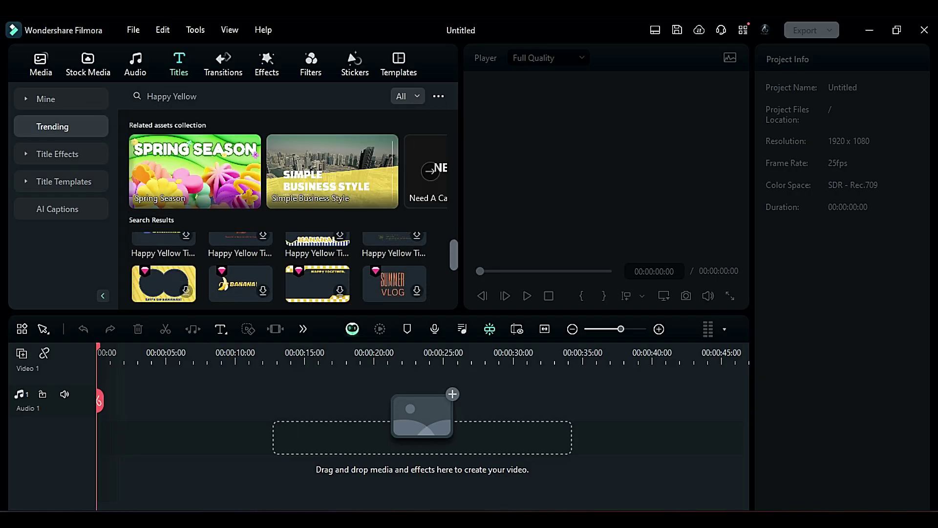
Step: Search the titles library for "Grunge Metal Production" and look at one of the titles
{"action": "triple_click", "coordinate": [184, 96]}
{"action": "type", "text": "Grunge Metal Prof"}
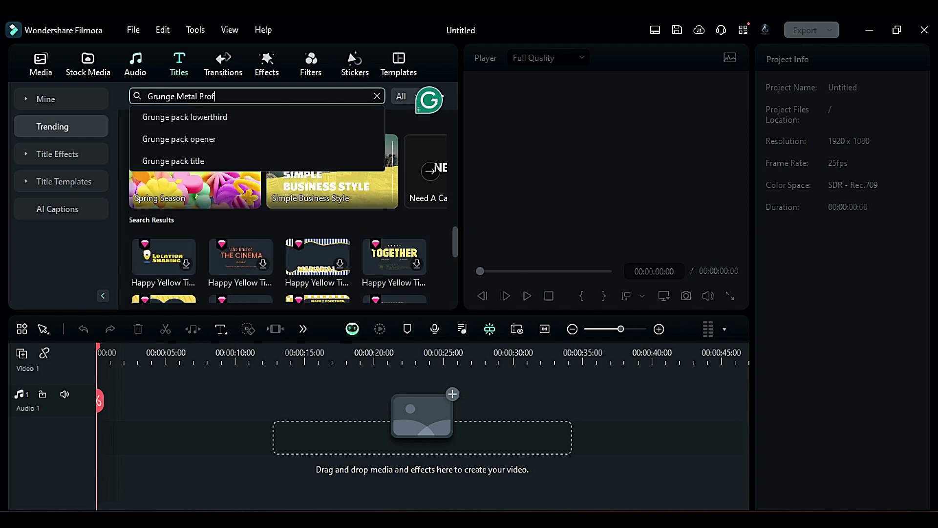
{"action": "key", "text": "BackSpace"}
{"action": "type", "text": "duction"}
{"action": "key", "text": "Return"}
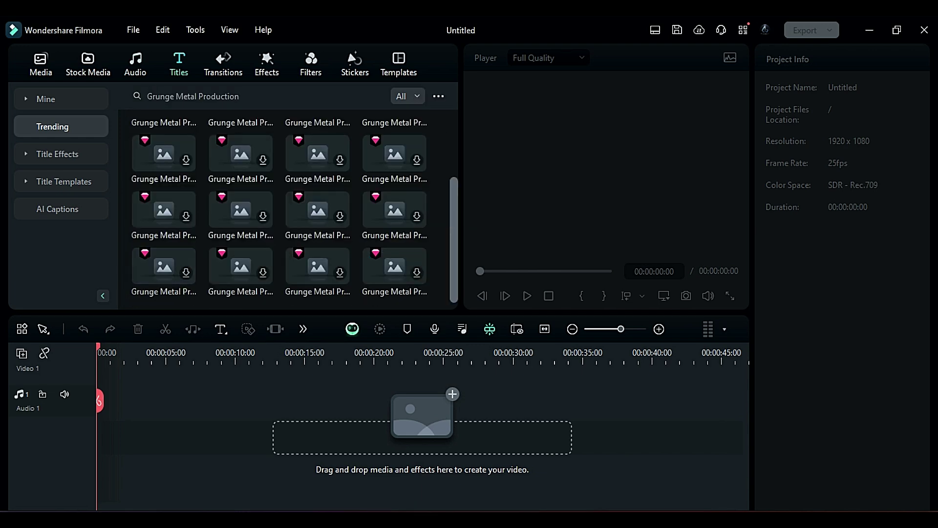
{"action": "scroll", "coordinate": [318, 156], "scroll_direction": "up", "scroll_amount": 1}
{"action": "left_click", "coordinate": [317, 155]}
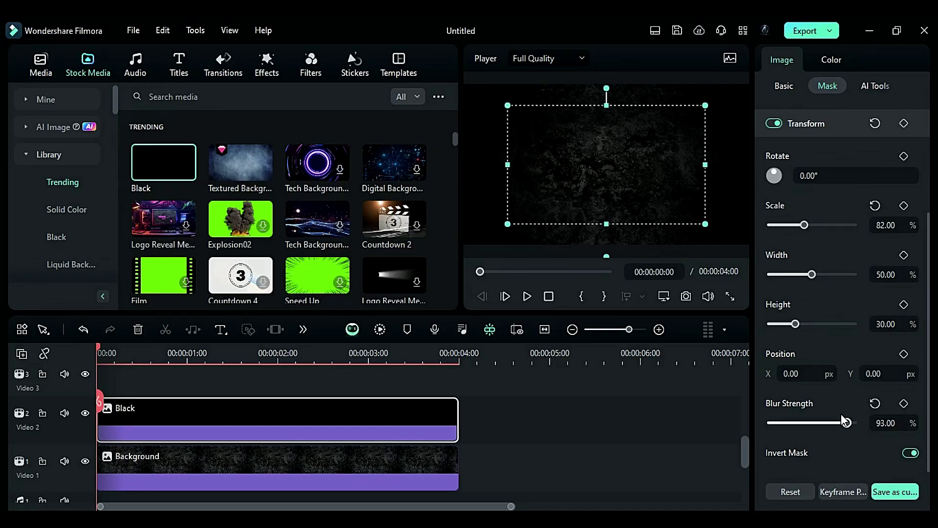
Step: Search the stickers for "shatter glass" and place Shatter Glass Pack Element 02 at the start of Video 3
{"action": "left_click", "coordinate": [571, 418]}
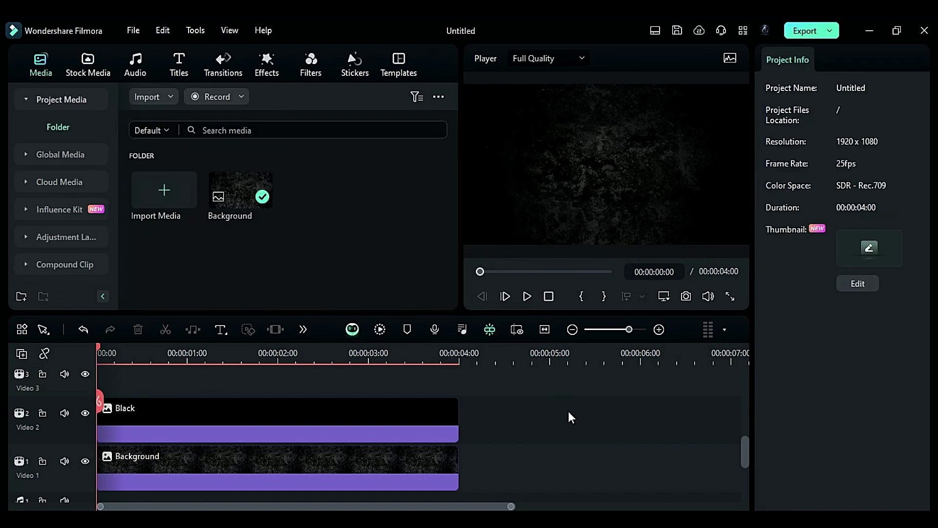
{"action": "left_click", "coordinate": [352, 73]}
{"action": "left_click", "coordinate": [265, 96]}
{"action": "type", "text": "shat"}
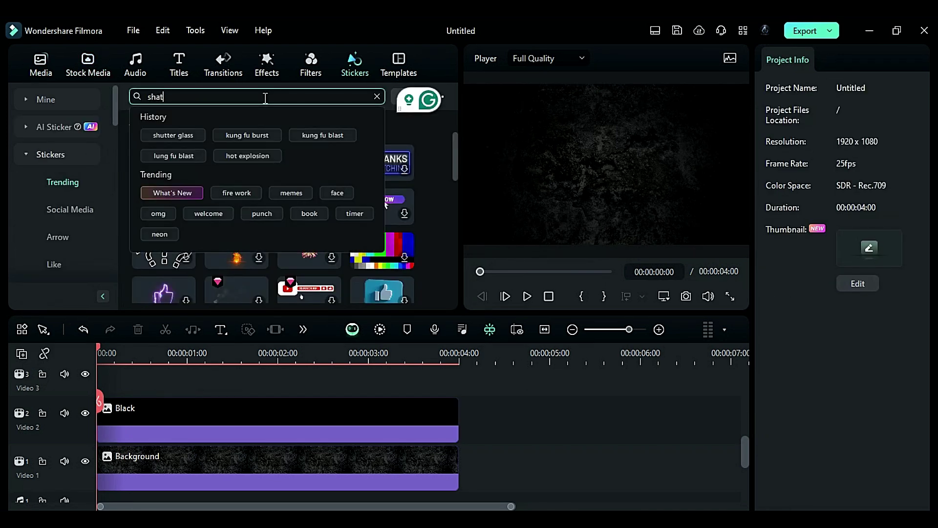
{"action": "type", "text": "ter glass"}
{"action": "key", "text": "Return"}
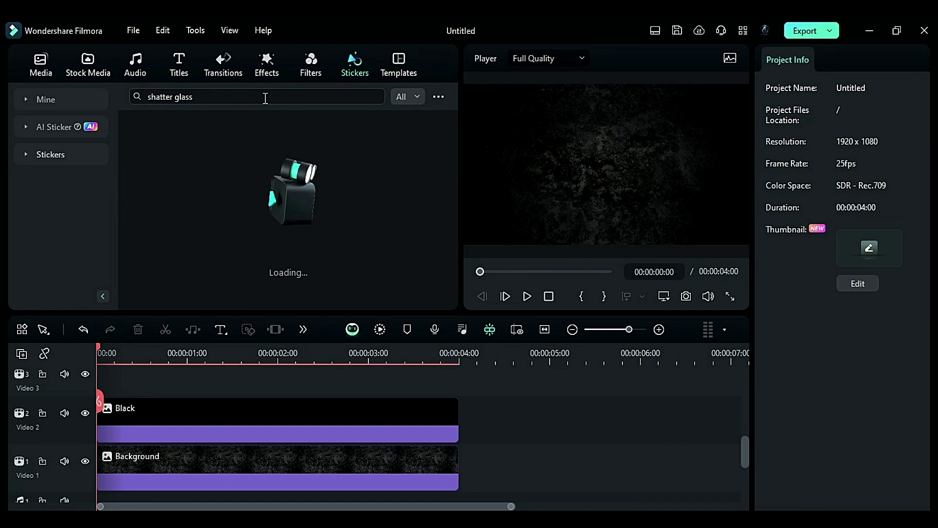
{"action": "left_click_drag", "start_coordinate": [295, 182], "coordinate": [98, 393]}
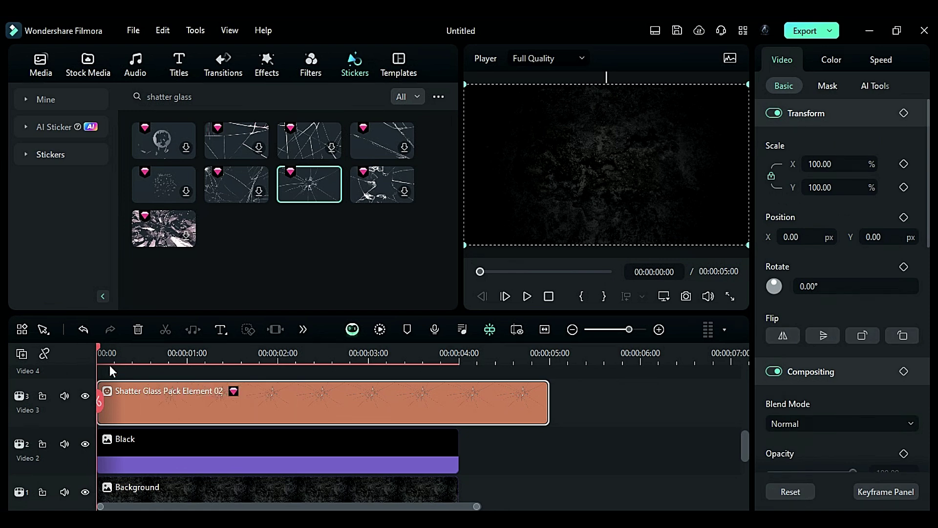
Step: Trim the first few frames off the shatter glass clip and move it back to the start of the timeline
{"action": "left_click", "coordinate": [118, 352]}
{"action": "mouse_move", "coordinate": [98, 400]}
{"action": "left_mouse_down"}
{"action": "mouse_move", "coordinate": [112, 401]}
{"action": "mouse_move", "coordinate": [105, 399]}
{"action": "left_mouse_up"}
{"action": "left_click_drag", "start_coordinate": [177, 410], "coordinate": [133, 391]}
Step: Position the shatter glass at X -935, Y -496 px and trim the end of its clip to 4 seconds
{"action": "left_click_drag", "start_coordinate": [115, 353], "coordinate": [121, 355]}
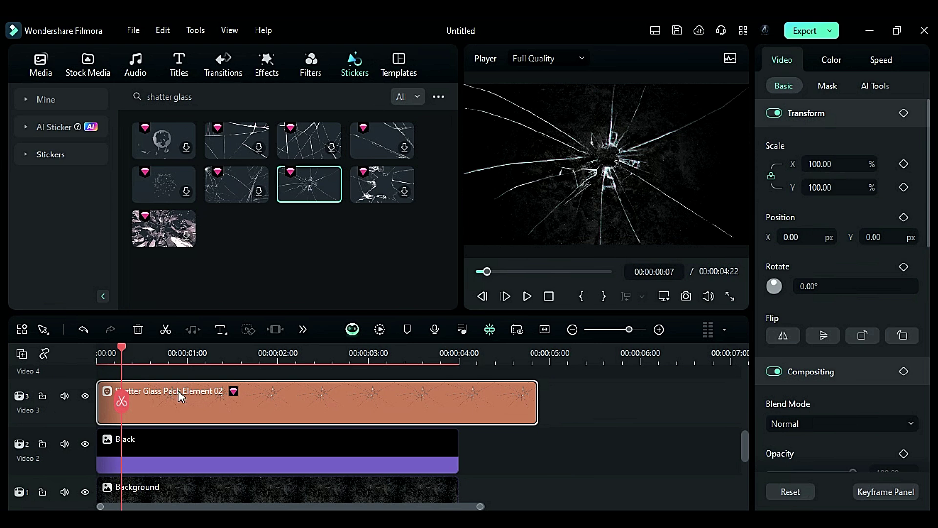
{"action": "left_click_drag", "start_coordinate": [806, 237], "coordinate": [427, 236]}
{"action": "left_click_drag", "start_coordinate": [895, 237], "coordinate": [664, 236]}
{"action": "left_click_drag", "start_coordinate": [800, 237], "coordinate": [762, 237]}
{"action": "left_click_drag", "start_coordinate": [879, 237], "coordinate": [873, 237]}
{"action": "left_click_drag", "start_coordinate": [532, 408], "coordinate": [457, 408]}
Step: Duplicate the shatter glass clip onto Video 4 and scale the copy to 135%
{"action": "scroll", "coordinate": [383, 428], "scroll_direction": "up", "scroll_amount": 1}
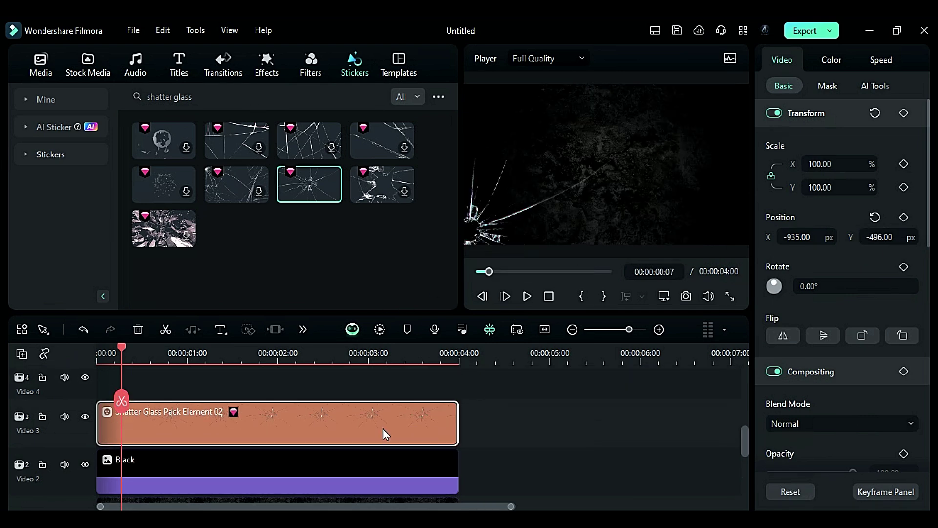
{"action": "left_click_drag", "start_coordinate": [360, 430], "coordinate": [402, 386]}
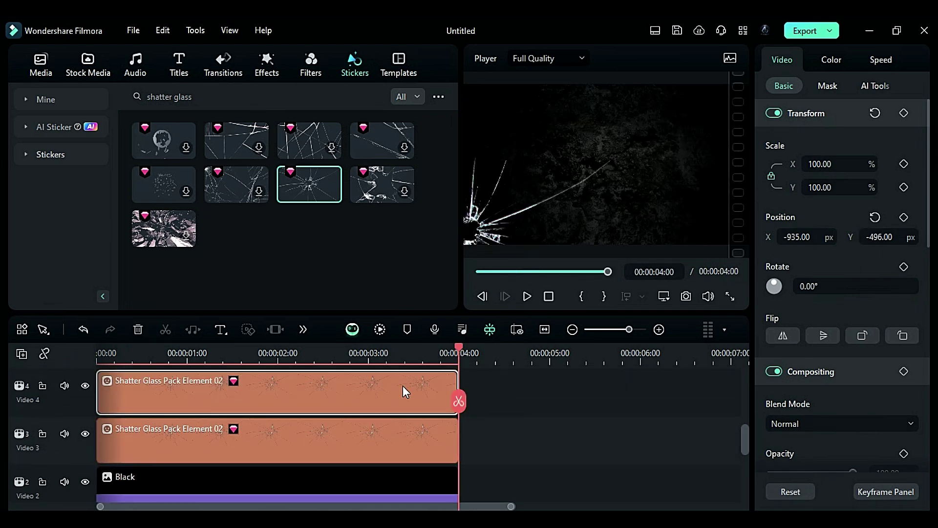
{"action": "left_click", "coordinate": [271, 363]}
{"action": "left_click", "coordinate": [853, 192]}
{"action": "type", "text": "135"}
{"action": "key", "text": "Return"}
Step: Rotate the shatter glass copy to -22° and position it at X 1030, Y 533 px
{"action": "left_click", "coordinate": [832, 282]}
{"action": "type", "text": "-22"}
{"action": "key", "text": "Return"}
{"action": "left_click_drag", "start_coordinate": [793, 237], "coordinate": [885, 289]}
{"action": "left_click_drag", "start_coordinate": [885, 239], "coordinate": [929, 239]}
{"action": "left_click_drag", "start_coordinate": [807, 237], "coordinate": [833, 237]}
{"action": "left_click_drag", "start_coordinate": [880, 237], "coordinate": [889, 237]}
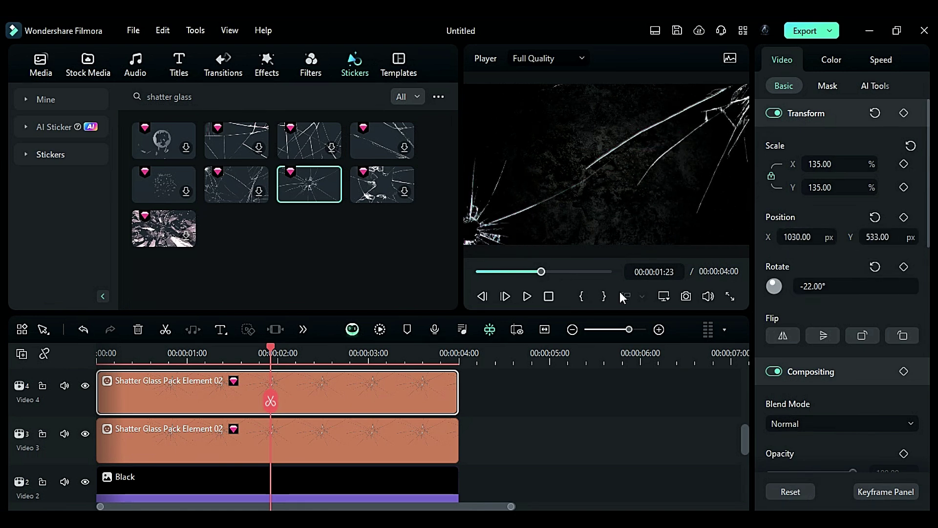
Step: Search the stickers for "cinematic background" and place Dynamic Cinematic Background Element 07 at the start of Video 5
{"action": "left_click", "coordinate": [196, 97]}
{"action": "type", "text": "cinematic background"}
{"action": "key", "text": "Return"}
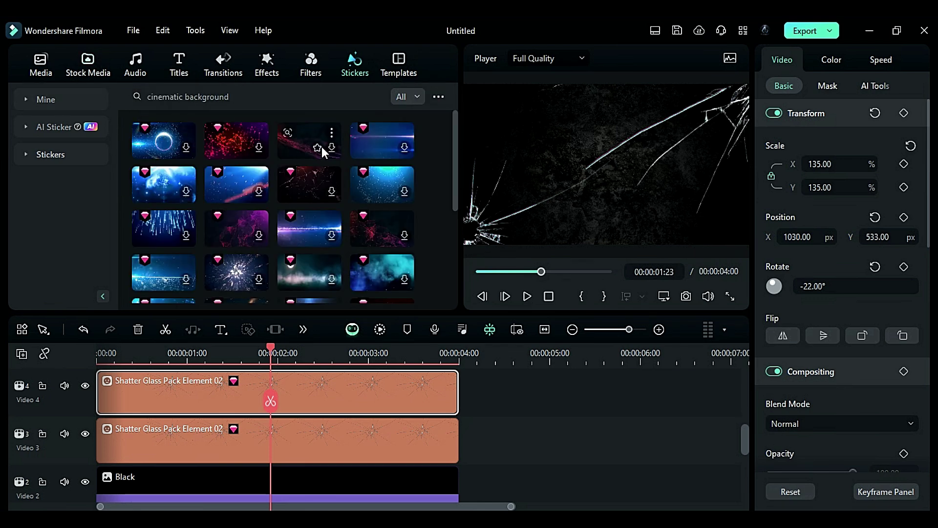
{"action": "scroll", "coordinate": [433, 168], "scroll_direction": "down", "scroll_amount": 5}
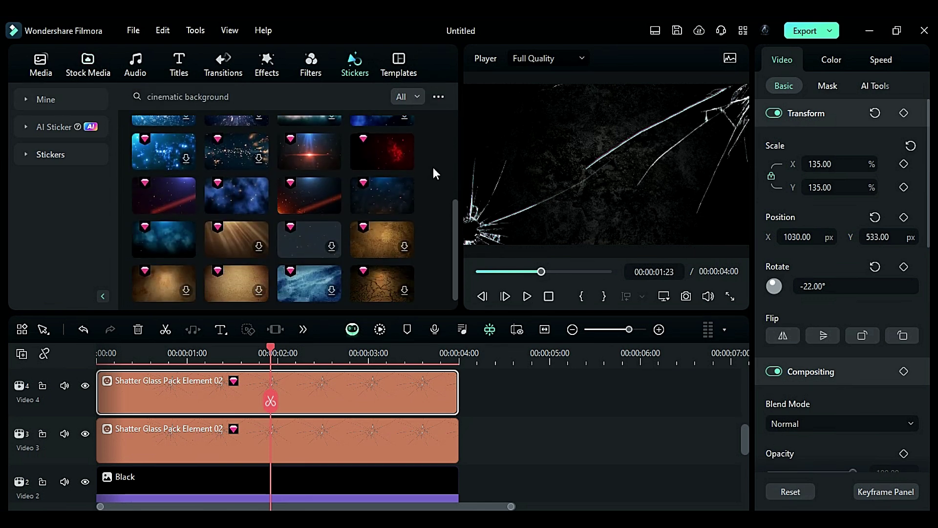
{"action": "mouse_move", "coordinate": [355, 233]}
{"action": "left_click_drag", "start_coordinate": [365, 209], "coordinate": [88, 425]}
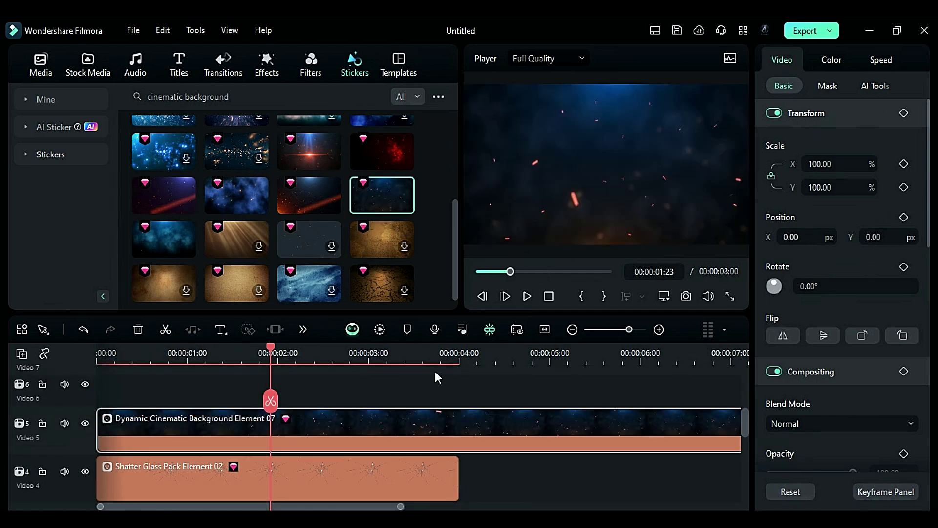
Step: Split the cinematic background clip at 00:00:04:00 and delete the part after the cut
{"action": "left_click", "coordinate": [460, 350]}
{"action": "left_click", "coordinate": [460, 398]}
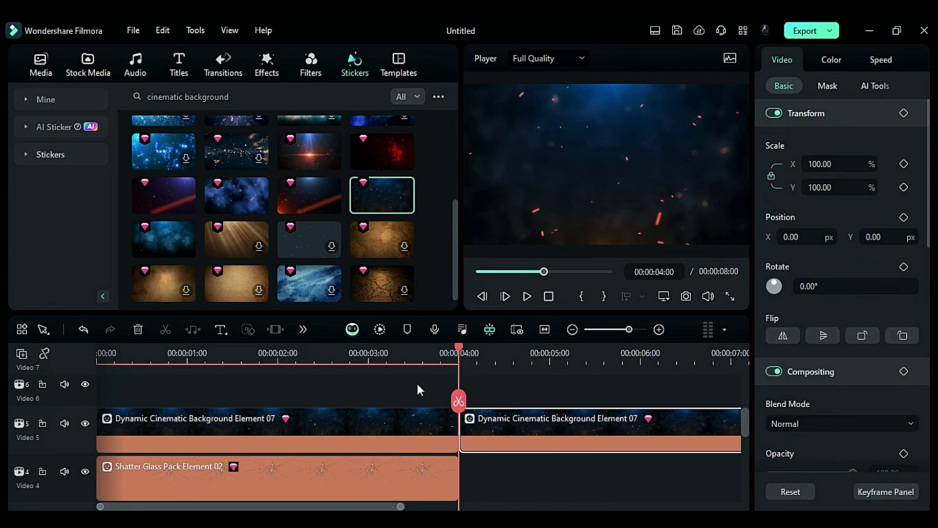
{"action": "key", "text": "Delete"}
Step: Set the cinematic background clip's blend mode to Linear Dodge
{"action": "left_click", "coordinate": [320, 363]}
{"action": "left_click", "coordinate": [370, 436]}
{"action": "left_click", "coordinate": [792, 424]}
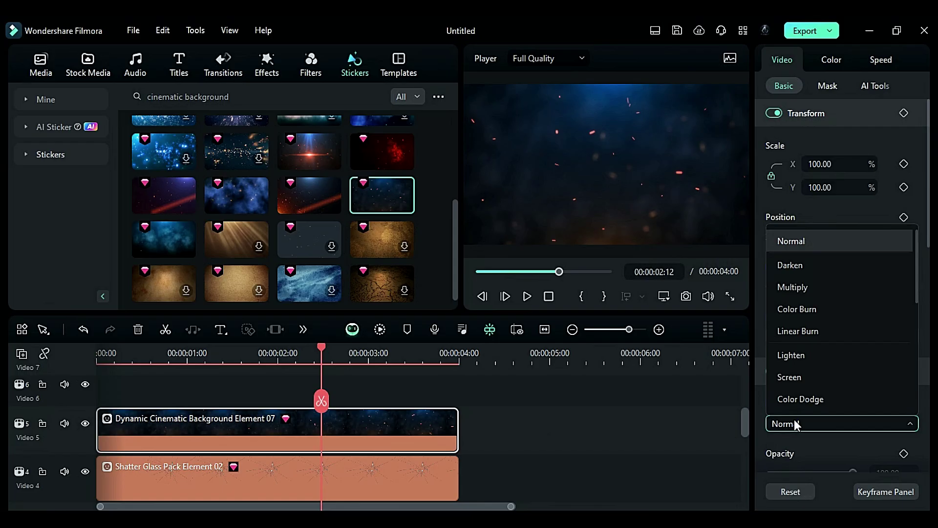
{"action": "scroll", "coordinate": [834, 344], "scroll_direction": "down", "scroll_amount": 3}
{"action": "scroll", "coordinate": [828, 298], "scroll_direction": "up", "scroll_amount": 1}
{"action": "left_click", "coordinate": [824, 285]}
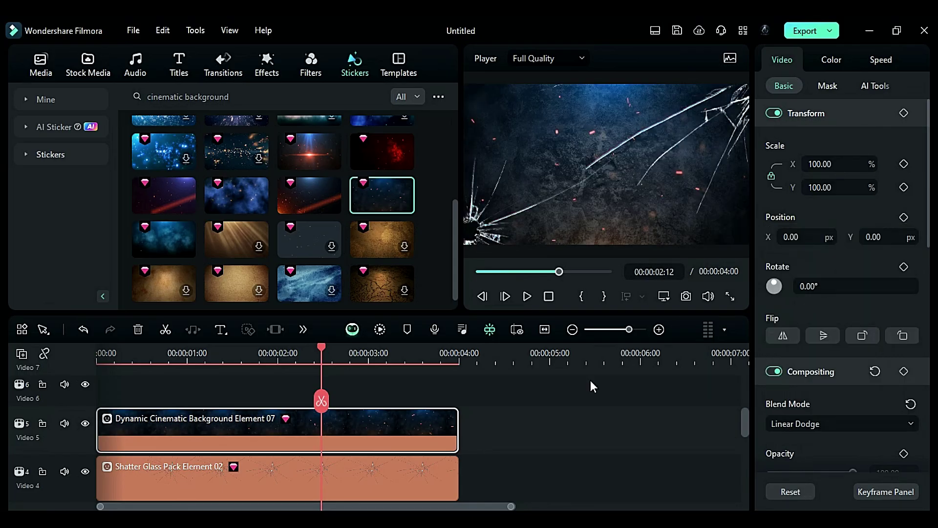
Step: Set the Black clip's mask to 61% blur strength and about 72% scale
{"action": "scroll", "coordinate": [513, 402], "scroll_direction": "down", "scroll_amount": 5}
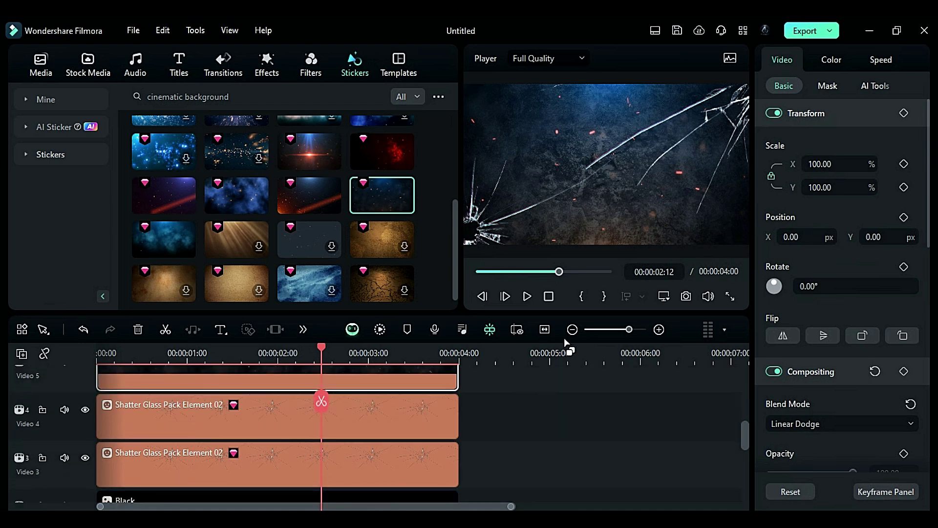
{"action": "left_click", "coordinate": [443, 463]}
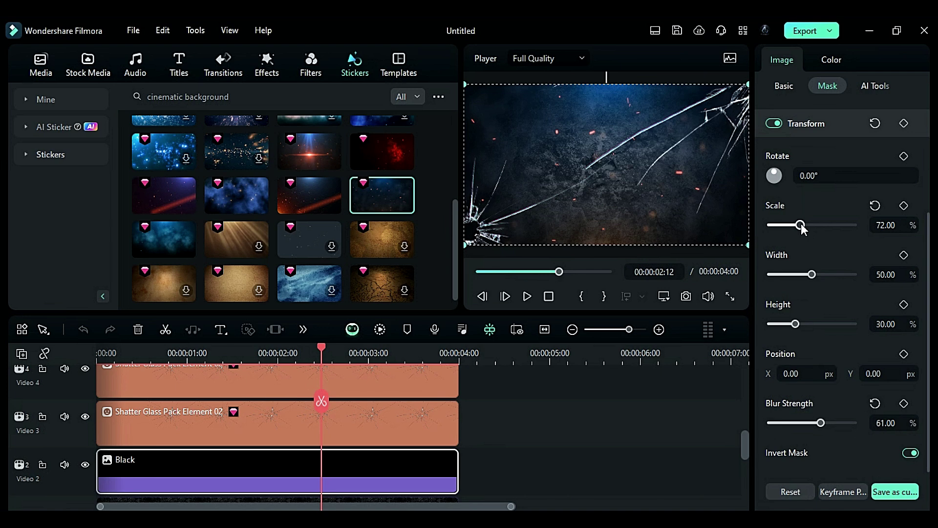
Step: Select all the clips on the timeline and combine them into a compound clip named Background
{"action": "scroll", "coordinate": [486, 418], "scroll_direction": "up", "scroll_amount": 4}
{"action": "left_click_drag", "start_coordinate": [506, 403], "coordinate": [291, 467]}
{"action": "right_click", "coordinate": [292, 465]}
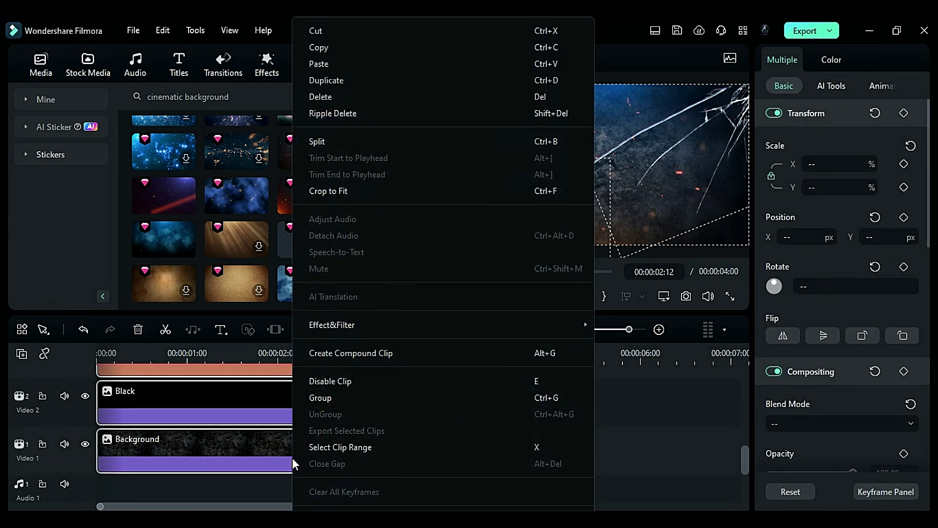
{"action": "left_click", "coordinate": [359, 356]}
{"action": "type", "text": "Background"}
{"action": "key", "text": "Return"}
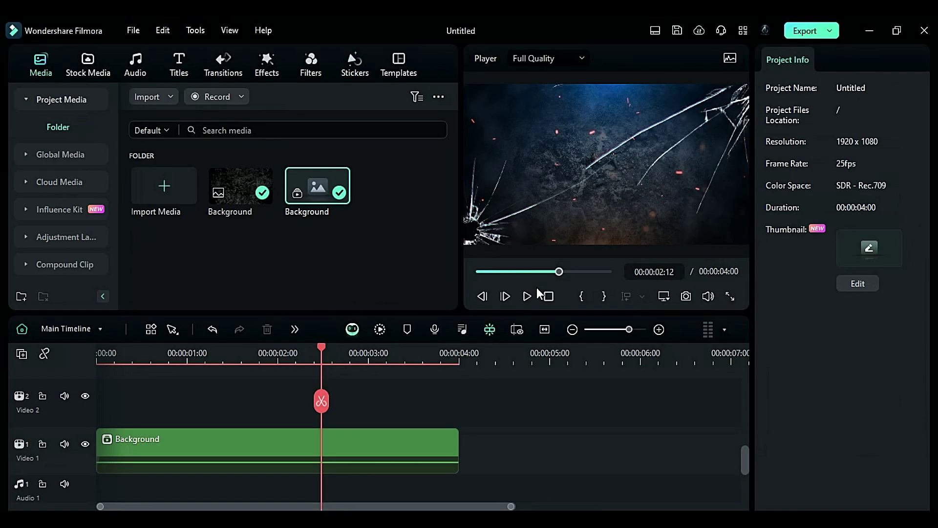
Step: Scale the compound Background clip to 200% at the start of the timeline and add a scale keyframe there
{"action": "left_click", "coordinate": [359, 446]}
{"action": "left_click_drag", "start_coordinate": [327, 373], "coordinate": [98, 356]}
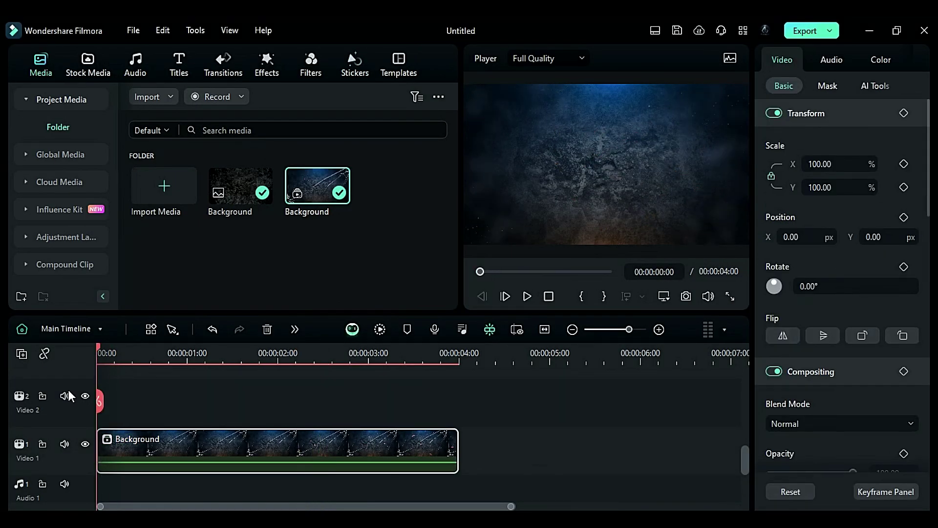
{"action": "left_click", "coordinate": [826, 190]}
{"action": "key", "text": "Return"}
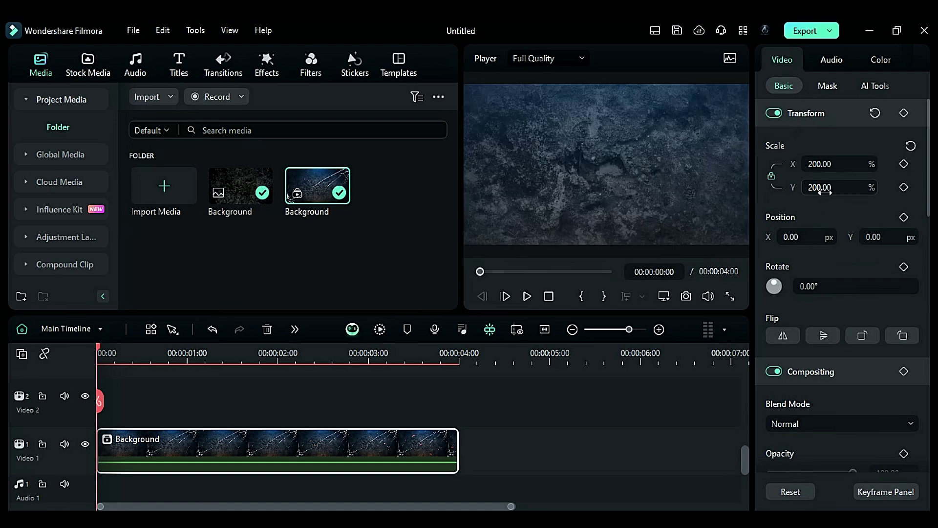
{"action": "left_click", "coordinate": [904, 163]}
Step: Keyframe the Background clip's scale to 110% at 00:00:00:10 and to 100% at 00:00:04:00
{"action": "left_click_drag", "start_coordinate": [104, 341], "coordinate": [132, 356]}
{"action": "left_click", "coordinate": [833, 187]}
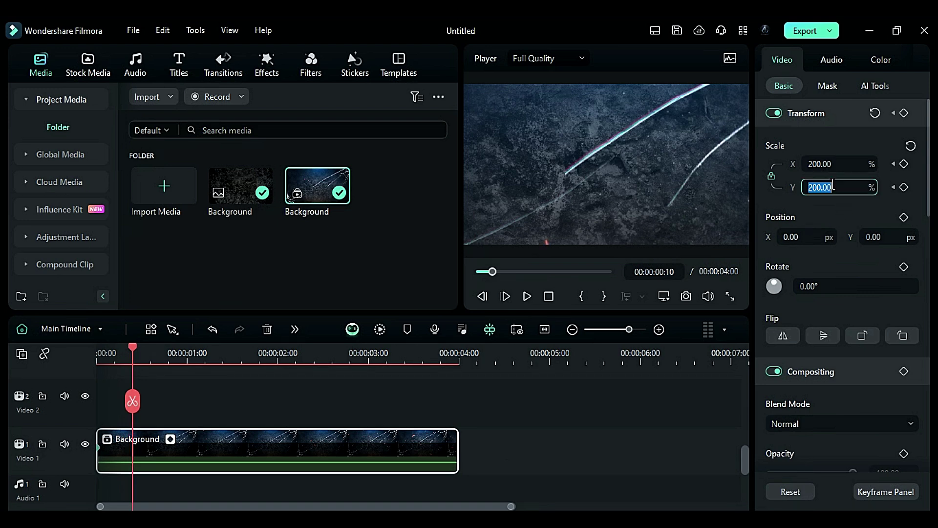
{"action": "type", "text": "110"}
{"action": "key", "text": "Return"}
{"action": "left_click", "coordinate": [459, 353]}
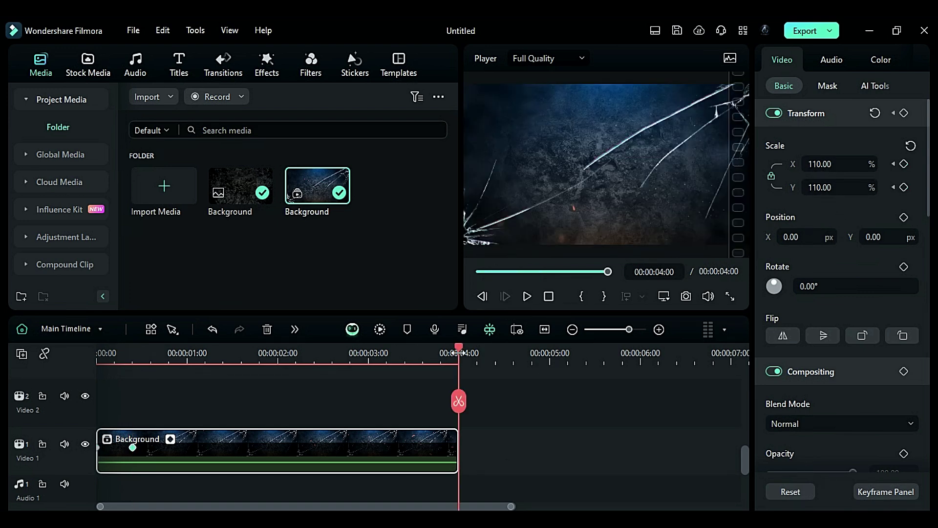
{"action": "left_click", "coordinate": [910, 153]}
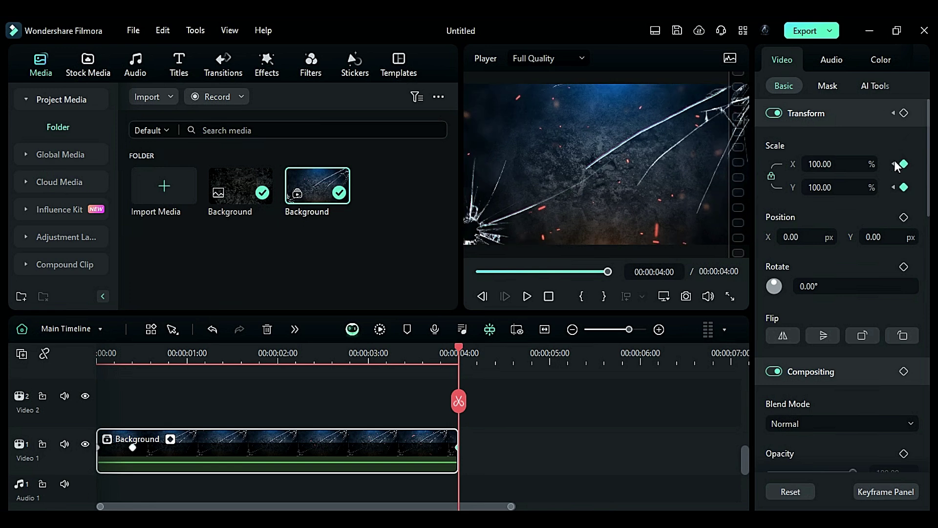
Step: Apply the G-Log Creative 01 camera filter to the Background clip
{"action": "left_click_drag", "start_coordinate": [121, 355], "coordinate": [71, 376]}
{"action": "left_click", "coordinate": [311, 66]}
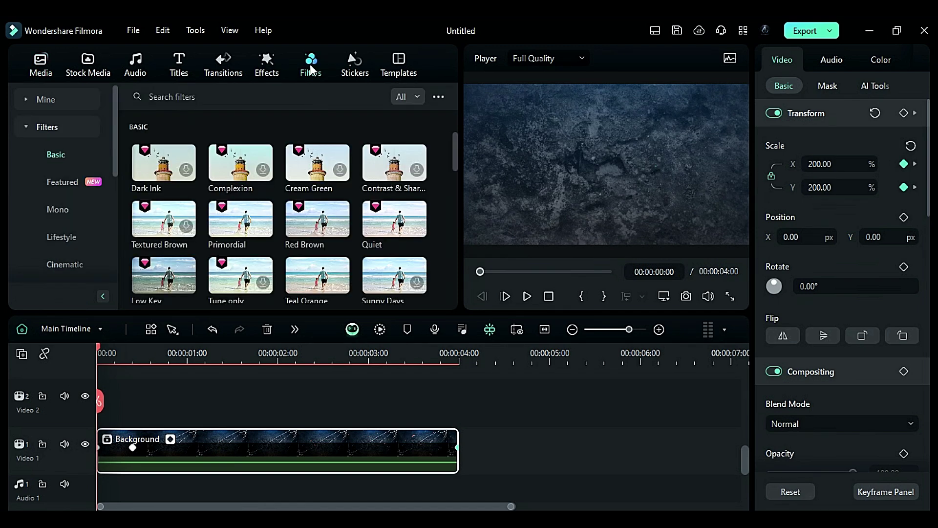
{"action": "scroll", "coordinate": [81, 262], "scroll_direction": "down", "scroll_amount": 3}
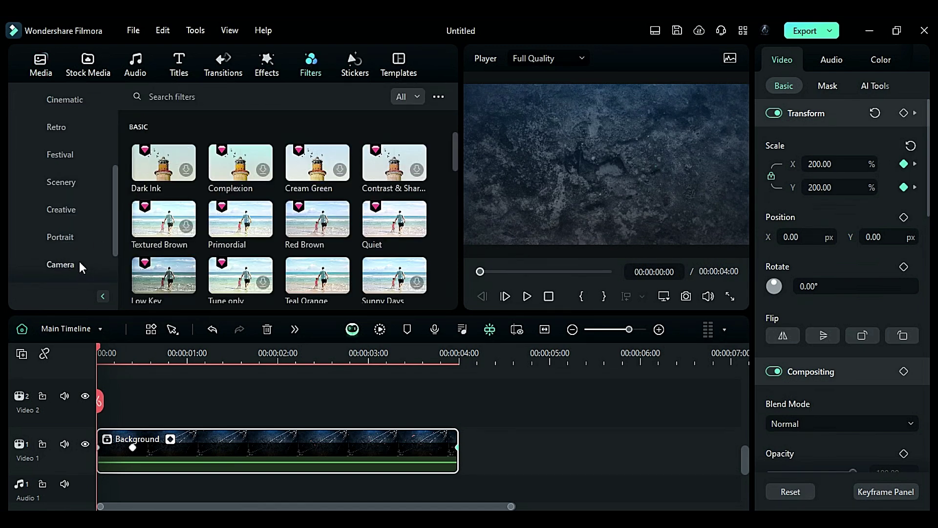
{"action": "left_click", "coordinate": [79, 264]}
{"action": "scroll", "coordinate": [346, 238], "scroll_direction": "down", "scroll_amount": 3}
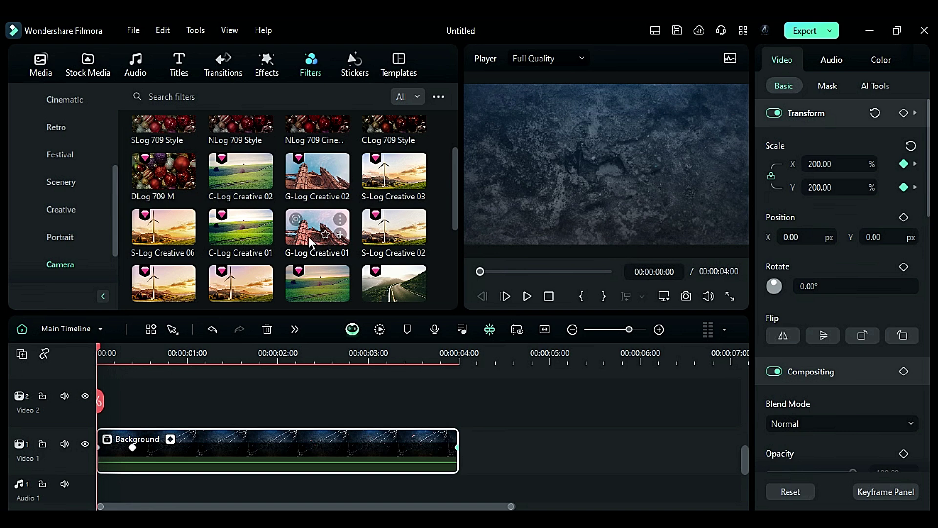
{"action": "left_click_drag", "start_coordinate": [317, 229], "coordinate": [244, 450]}
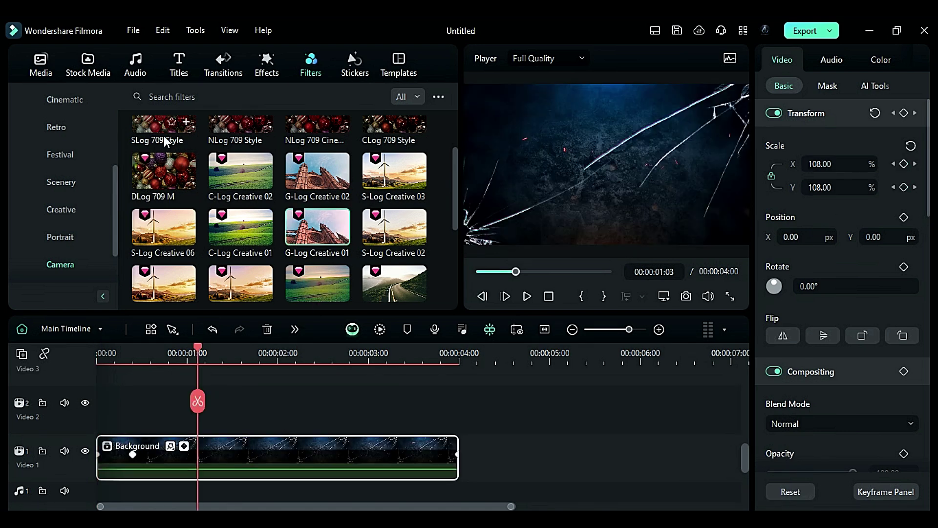
Step: Place the Default Title at the start of Video 2 and trim it to end at 00:00:04:00
{"action": "left_click", "coordinate": [165, 65]}
{"action": "left_click_drag", "start_coordinate": [153, 147], "coordinate": [167, 416]}
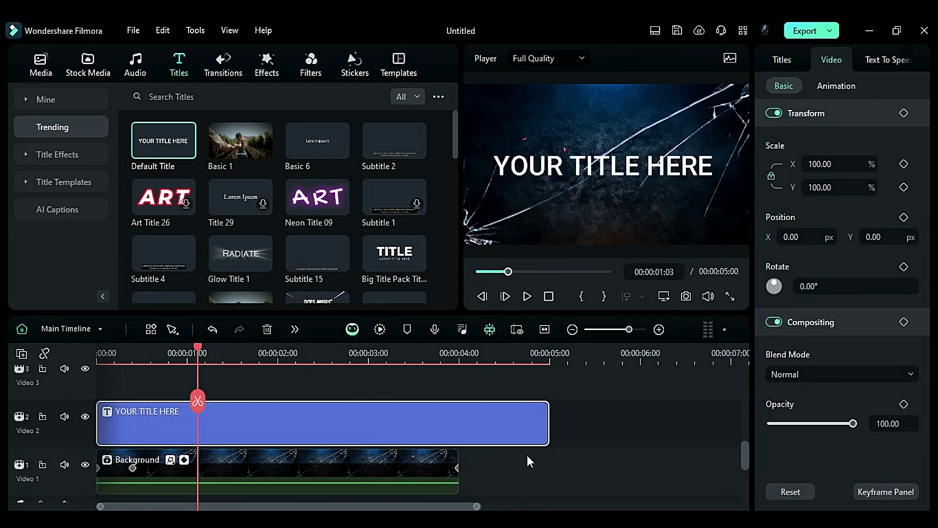
{"action": "left_click_drag", "start_coordinate": [544, 428], "coordinate": [458, 428]}
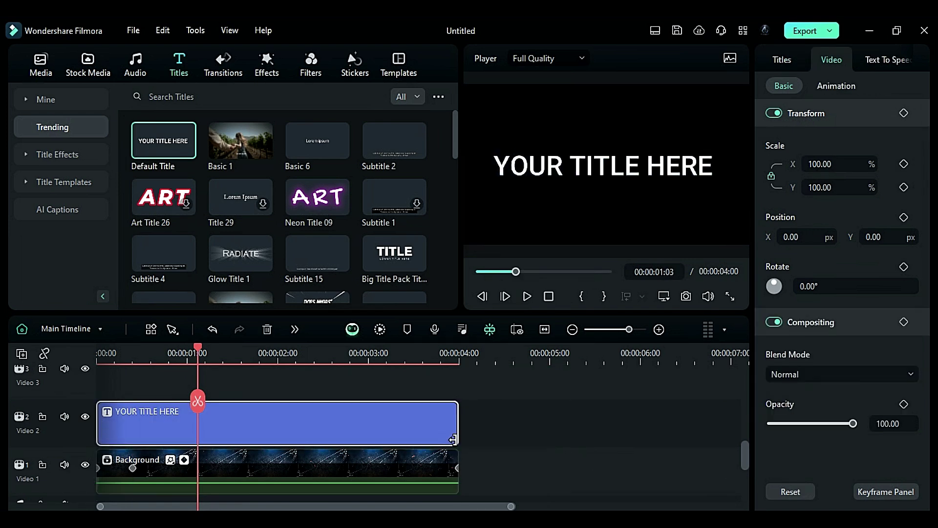
Step: Add a 3D text layer in the title's advanced text editor and delete the original YOUR TITLE HERE layer
{"action": "left_click", "coordinate": [784, 59]}
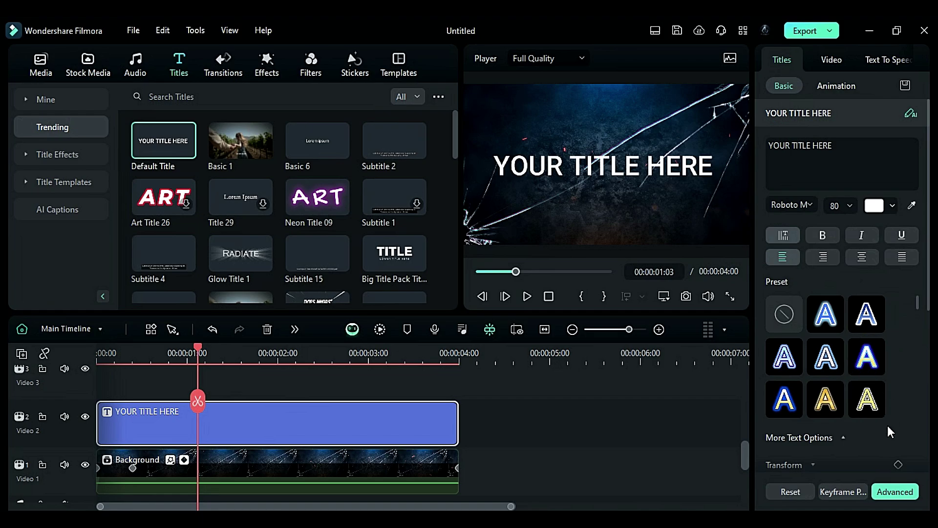
{"action": "left_click", "coordinate": [910, 492]}
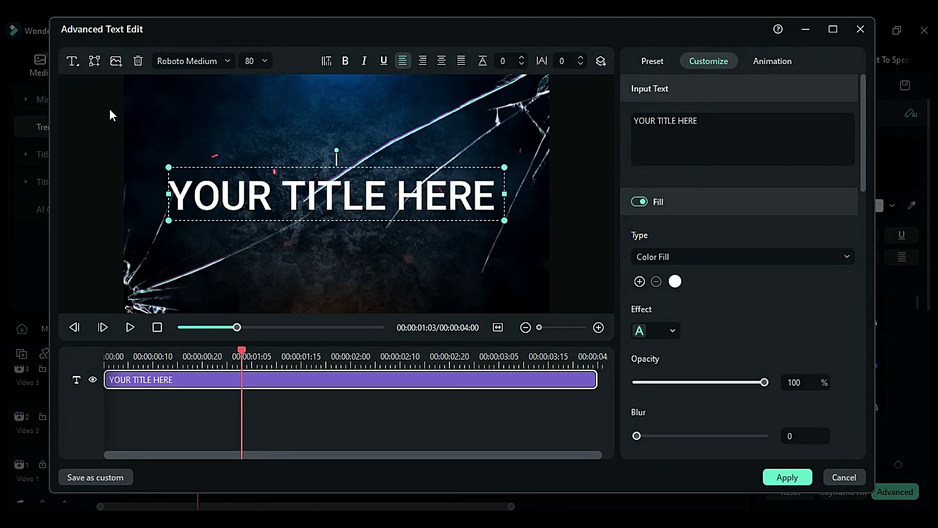
{"action": "left_click", "coordinate": [78, 69]}
{"action": "left_click", "coordinate": [100, 98]}
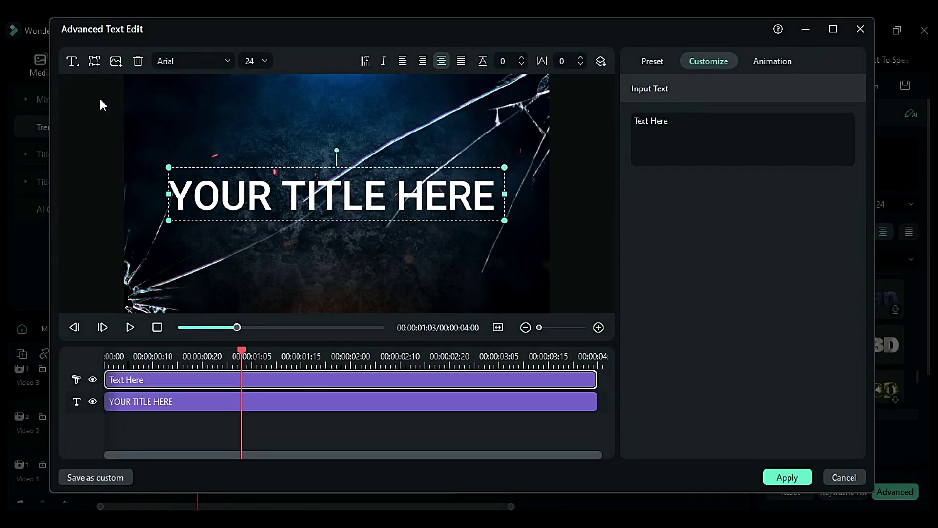
{"action": "left_click", "coordinate": [322, 402]}
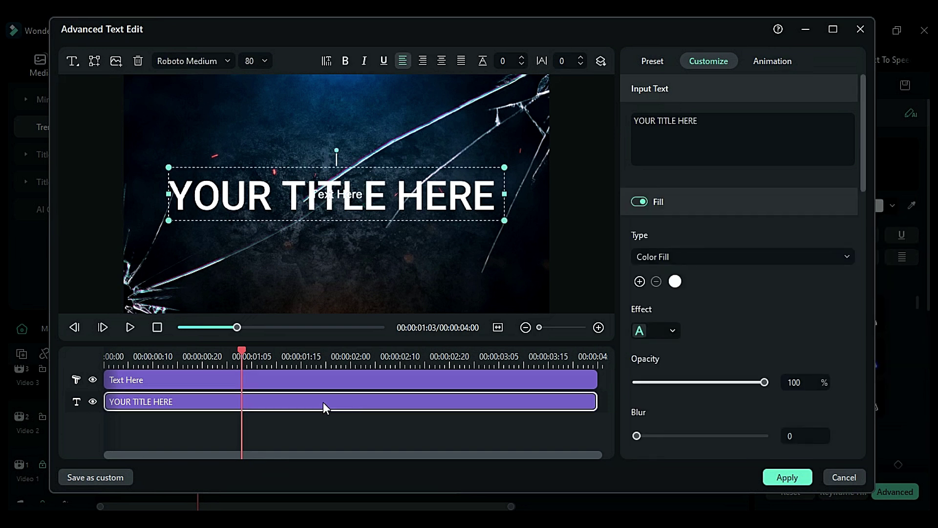
{"action": "key", "text": "Delete"}
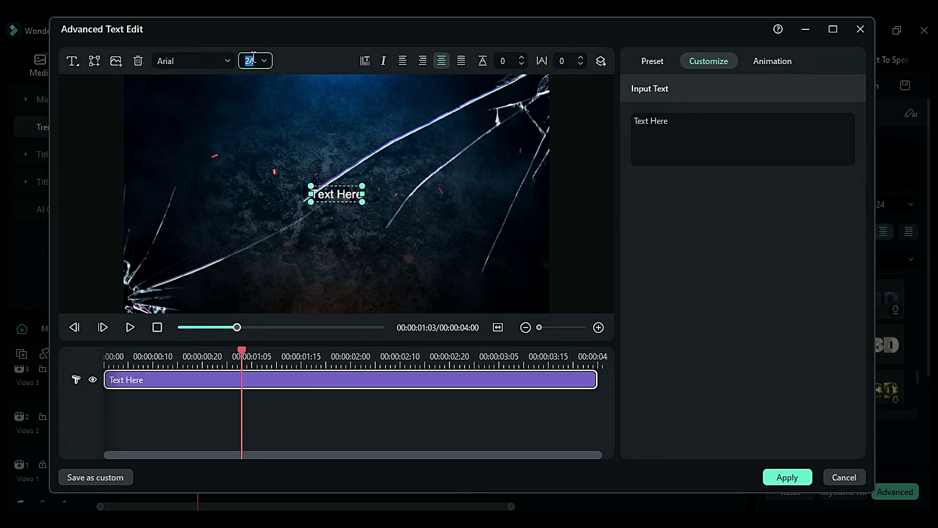
Step: Set the 3D text to the Fearce font at size 44 and change its wording to PRESENTS
{"action": "type", "text": "44"}
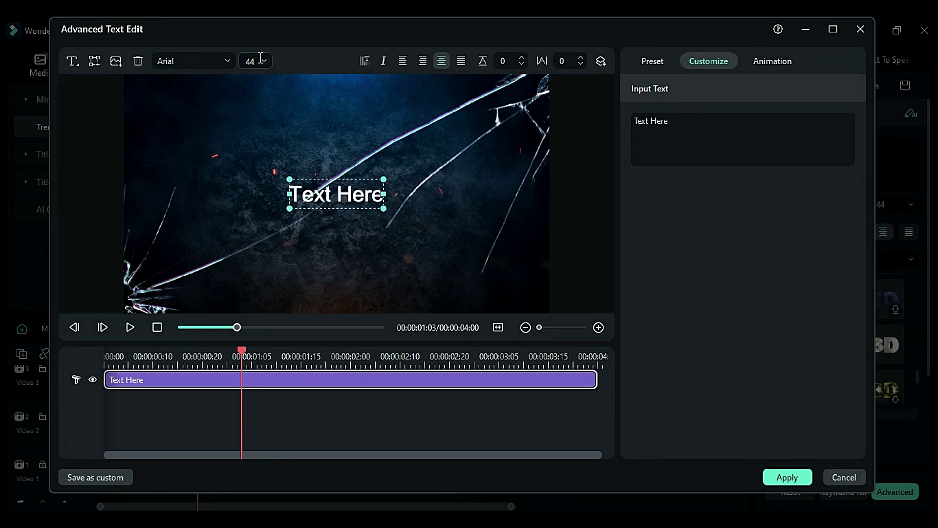
{"action": "left_click", "coordinate": [195, 61]}
{"action": "type", "text": "Fea"}
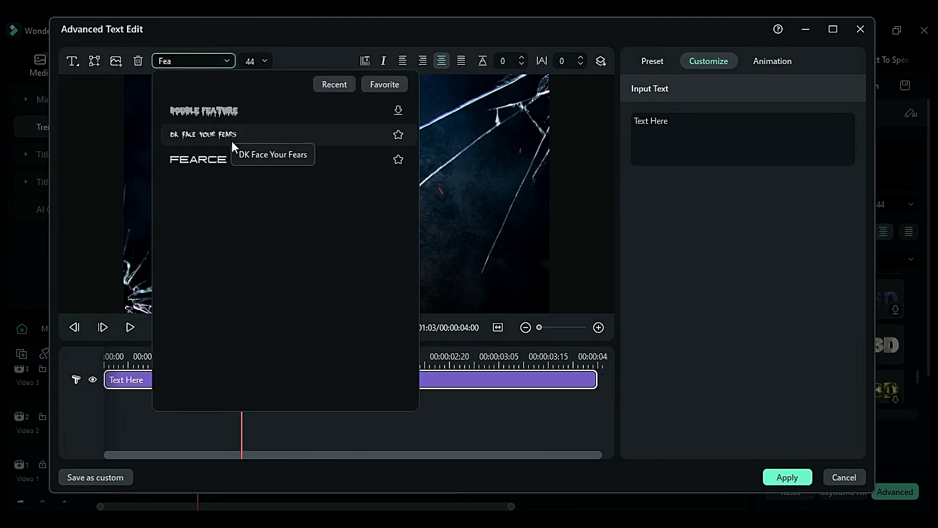
{"action": "left_click", "coordinate": [245, 163]}
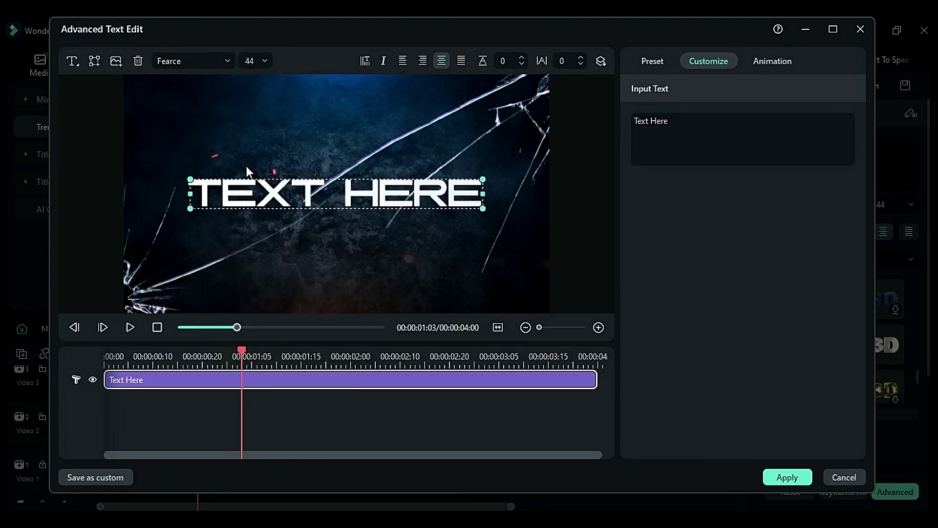
{"action": "double_click", "coordinate": [299, 194]}
{"action": "type", "text": "PRESENTS"}
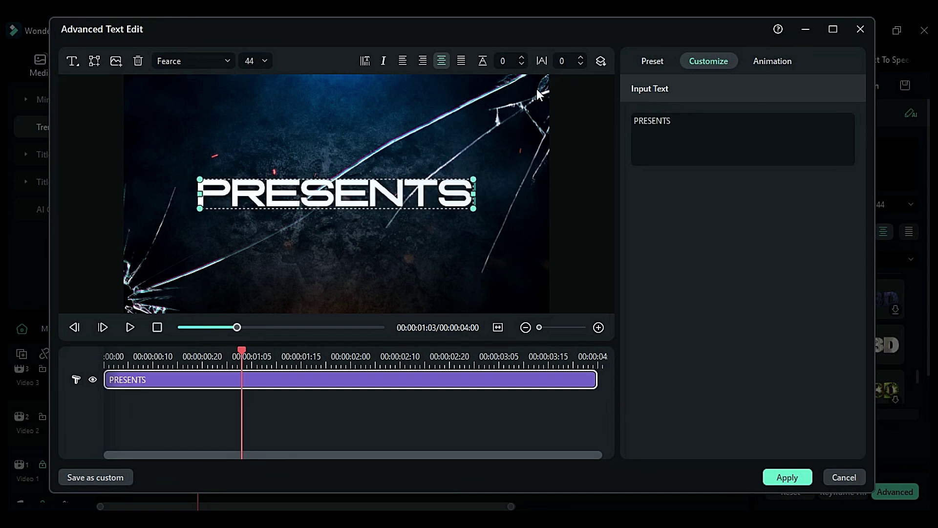
Step: Set the PRESENTS text's character spacing to 10 and shift it slightly below the centre of the frame
{"action": "left_click", "coordinate": [565, 60]}
{"action": "type", "text": "10"}
{"action": "key", "text": "Return"}
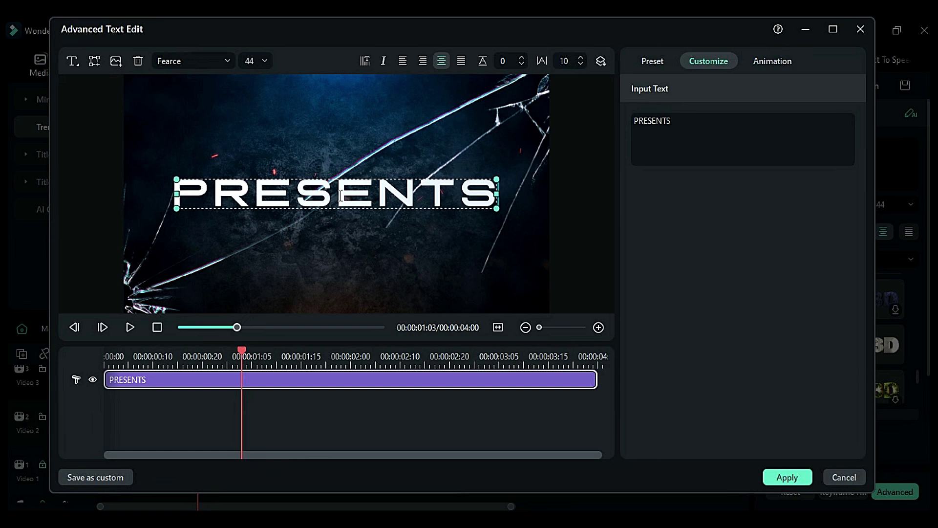
{"action": "left_click_drag", "start_coordinate": [342, 193], "coordinate": [342, 208]}
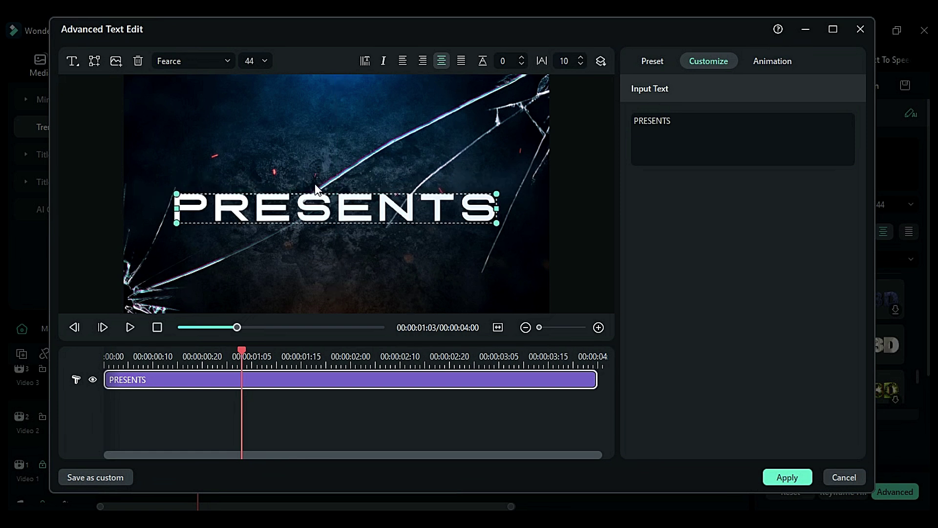
Step: Add a second 3D text reading AB PLANET in Fearce at size 18 with spacing 10, centred just above PRESENTS
{"action": "left_click", "coordinate": [72, 61]}
{"action": "left_click", "coordinate": [92, 105]}
{"action": "double_click", "coordinate": [302, 214]}
{"action": "type", "text": "AB PLANET"}
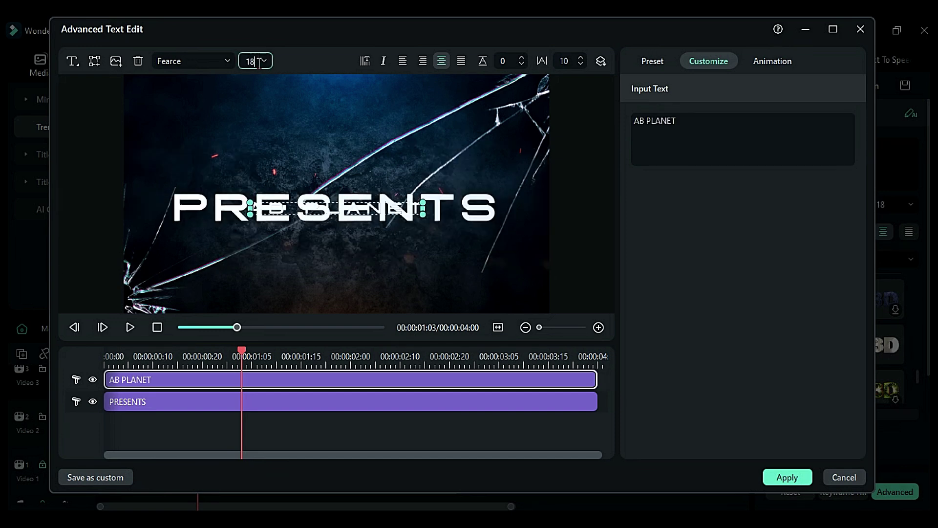
{"action": "left_click", "coordinate": [334, 218]}
{"action": "left_click_drag", "start_coordinate": [334, 208], "coordinate": [334, 173]}
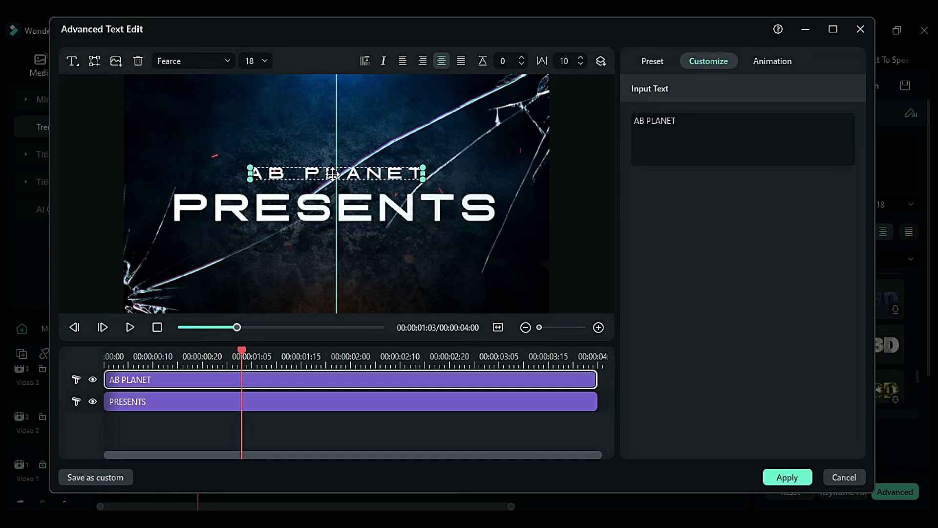
Step: Give both AB PLANET and PRESENTS the glossy white-silver 3D material preset and apply the title edits
{"action": "left_click", "coordinate": [658, 61]}
{"action": "left_click_drag", "start_coordinate": [865, 140], "coordinate": [861, 349]}
{"action": "left_click", "coordinate": [806, 312]}
{"action": "left_click", "coordinate": [435, 214]}
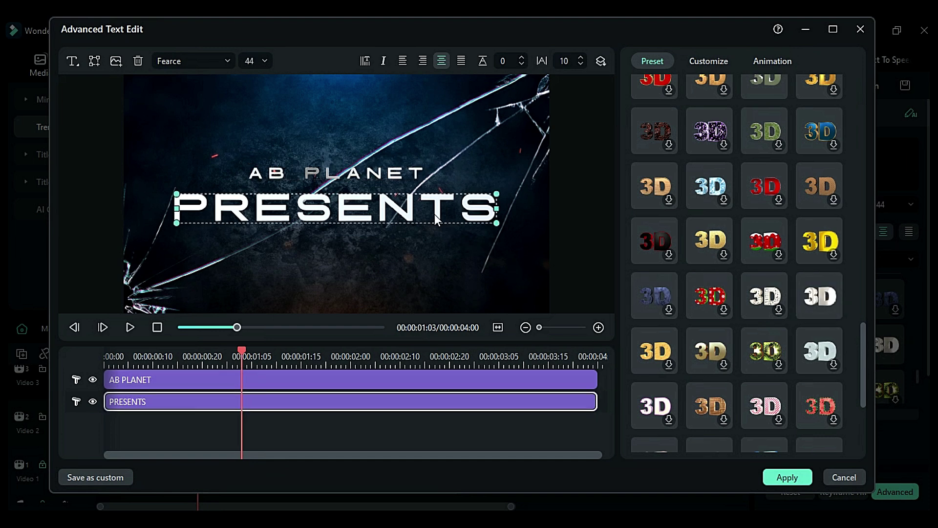
{"action": "left_click", "coordinate": [816, 303]}
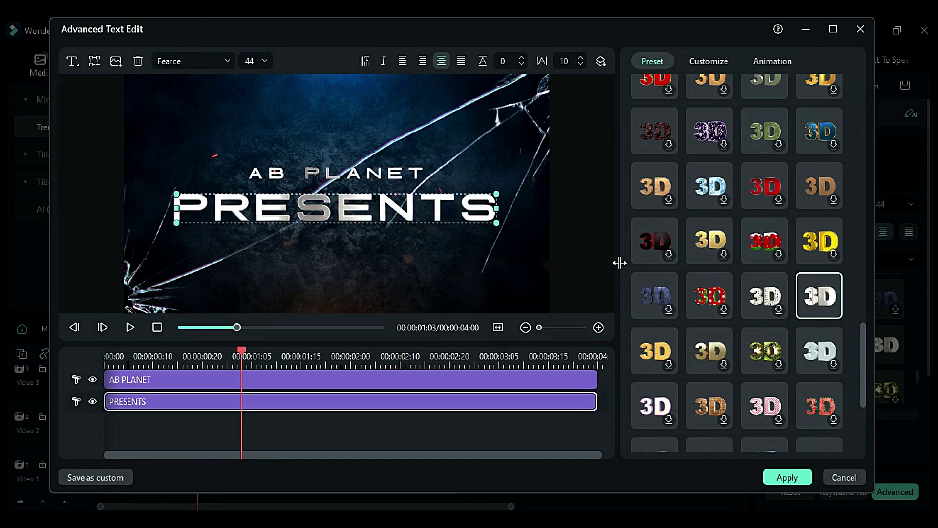
{"action": "left_click", "coordinate": [787, 477]}
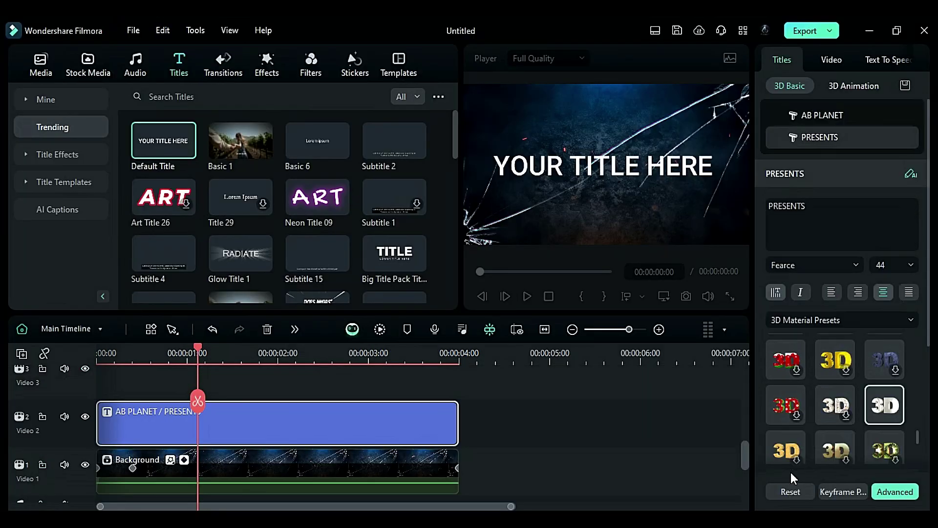
Step: Set the title clip's scale to 3000% and its Y position to -685 px at the start of the timeline
{"action": "left_click", "coordinate": [832, 61]}
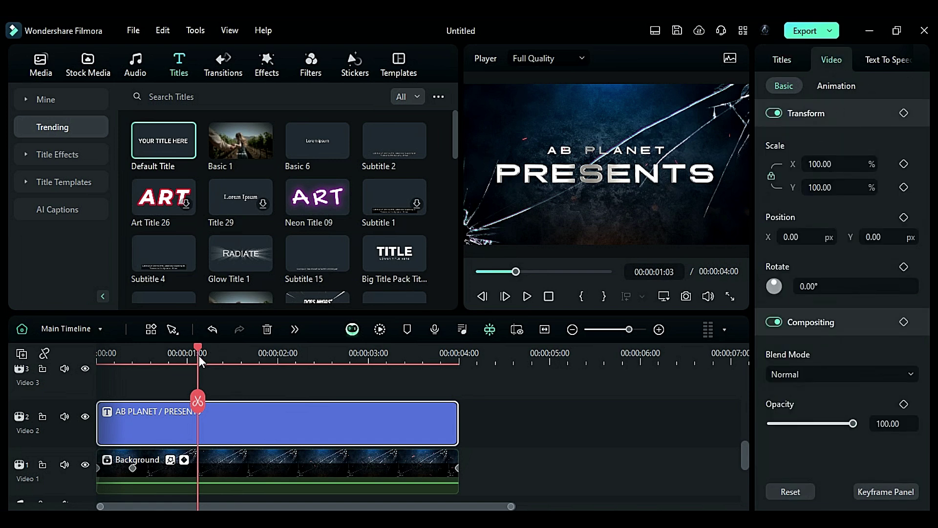
{"action": "left_click_drag", "start_coordinate": [198, 347], "coordinate": [95, 357]}
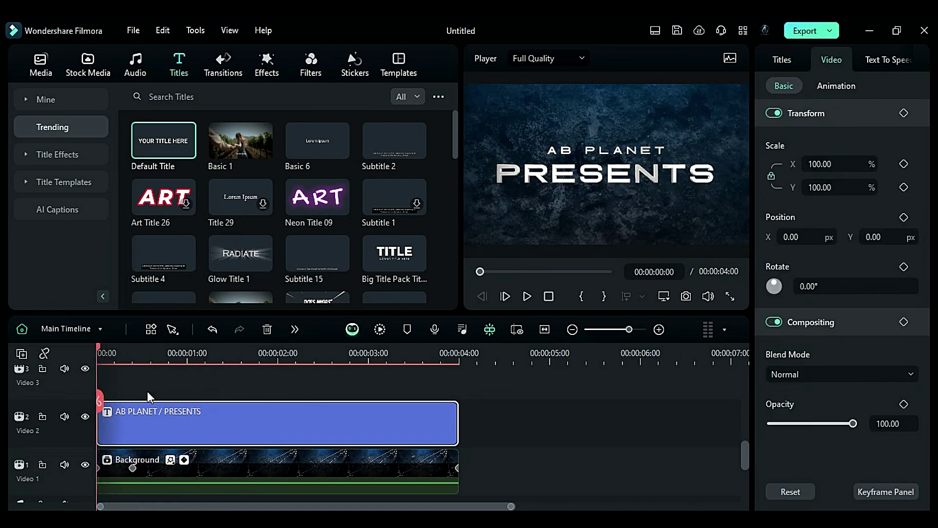
{"action": "left_click", "coordinate": [841, 185]}
{"action": "type", "text": "3000"}
{"action": "key", "text": "Return"}
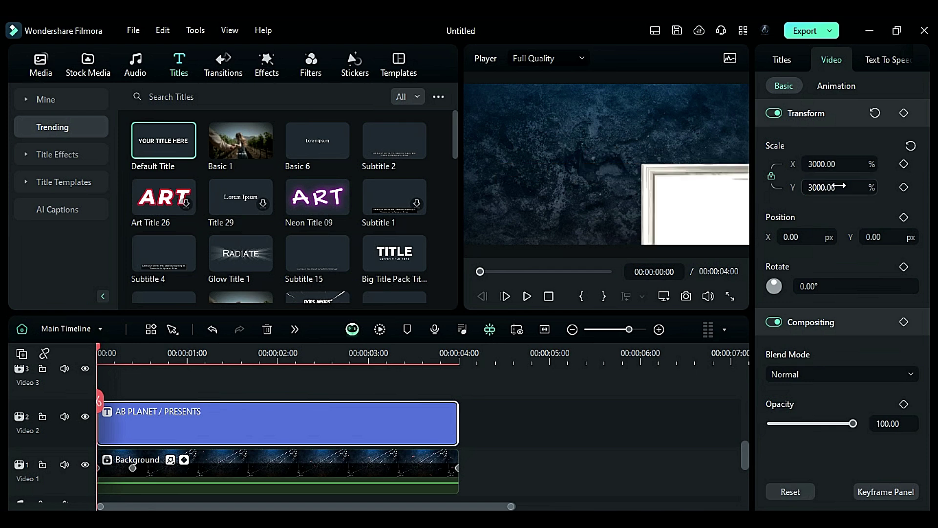
{"action": "left_click_drag", "start_coordinate": [905, 239], "coordinate": [570, 239]}
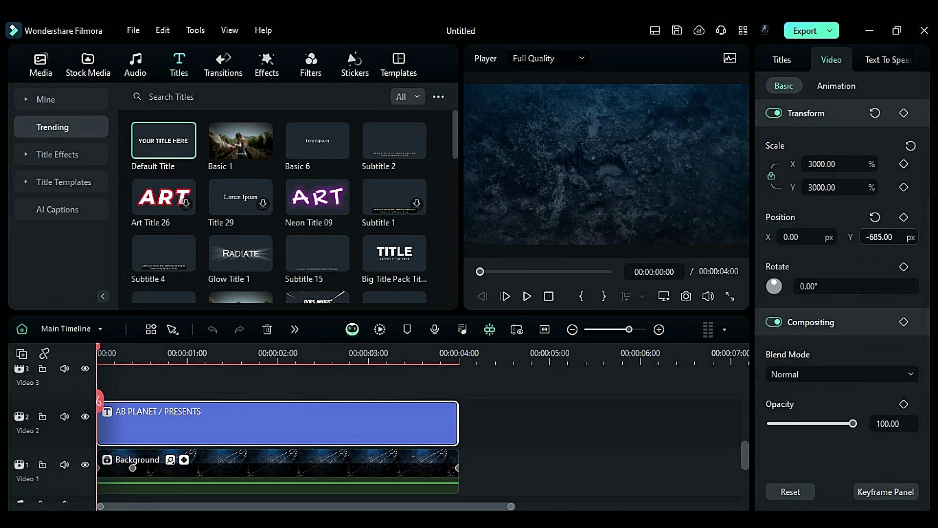
Step: Add transform keyframes to the title clip at 00:00:00:00, along with an opacity keyframe at 0
{"action": "left_click", "coordinate": [904, 112]}
{"action": "left_click_drag", "start_coordinate": [854, 426], "coordinate": [771, 425]}
{"action": "left_click", "coordinate": [903, 404]}
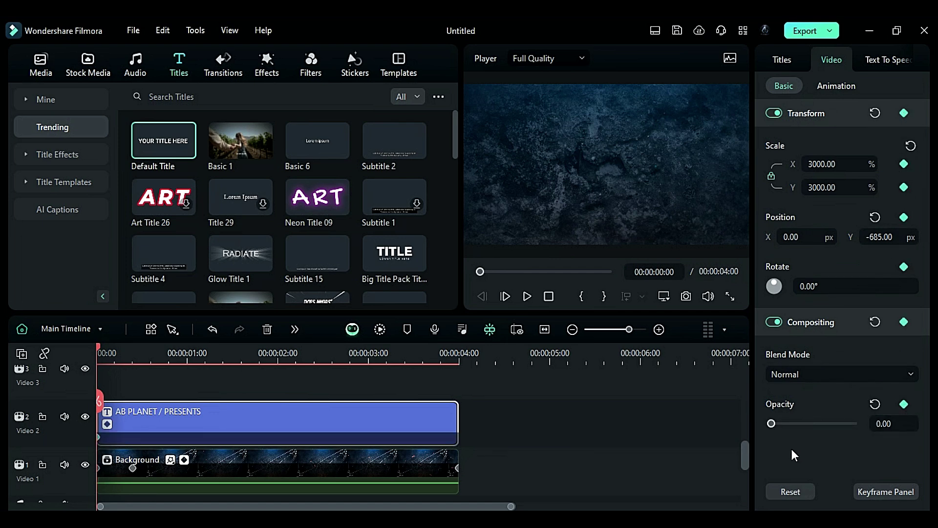
Step: At 00:00:00:10, set the title clip's opacity to 100 and scale to 100%, and reset its position
{"action": "left_click_drag", "start_coordinate": [98, 351], "coordinate": [132, 356]}
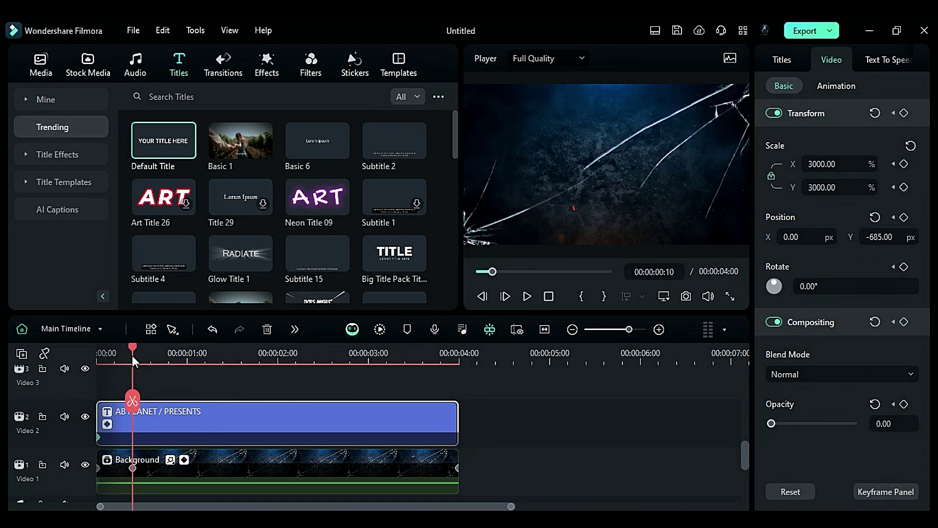
{"action": "left_click_drag", "start_coordinate": [782, 424], "coordinate": [904, 426]}
{"action": "left_click", "coordinate": [839, 188]}
{"action": "type", "text": "100"}
{"action": "key", "text": "Return"}
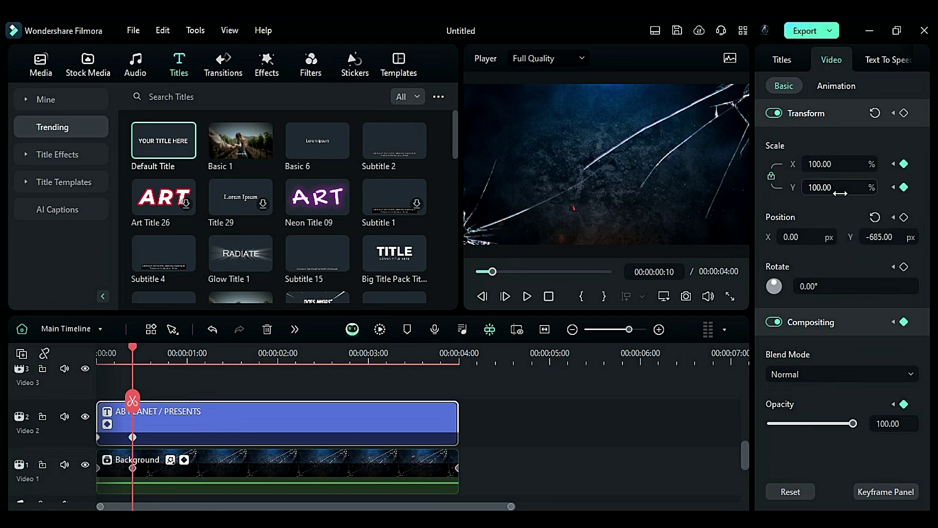
{"action": "left_click", "coordinate": [876, 218]}
Step: At 00:00:03:24, set the title clip's scale to 80%
{"action": "left_click_drag", "start_coordinate": [433, 362], "coordinate": [455, 361]}
{"action": "left_click", "coordinate": [841, 185]}
{"action": "type", "text": "8"}
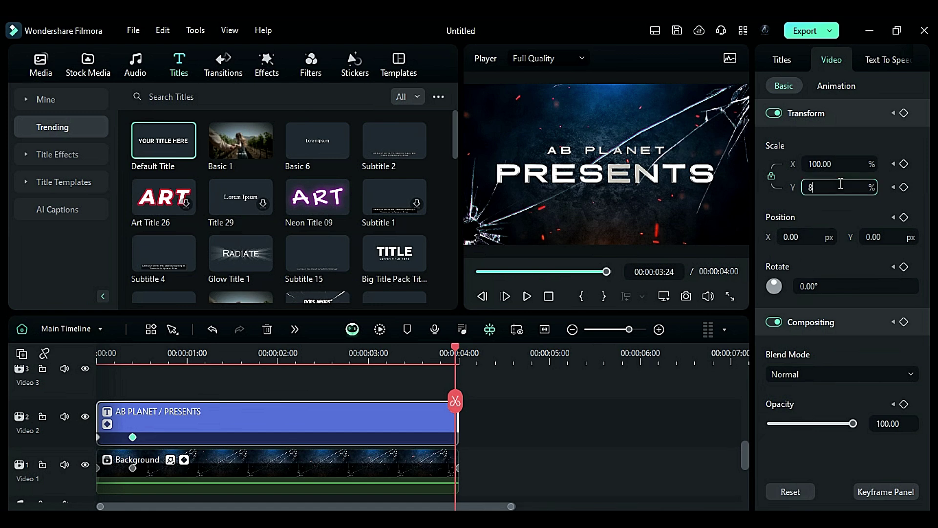
{"action": "type", "text": "0"}
{"action": "key", "text": "Return"}
Step: Move the title clip up to track Video 6, and place the Lens Flares Element 11 sticker from a flare search on Video 5
{"action": "mouse_move", "coordinate": [99, 352]}
{"action": "left_mouse_down"}
{"action": "mouse_move", "coordinate": [167, 360]}
{"action": "mouse_move", "coordinate": [90, 367]}
{"action": "left_mouse_up"}
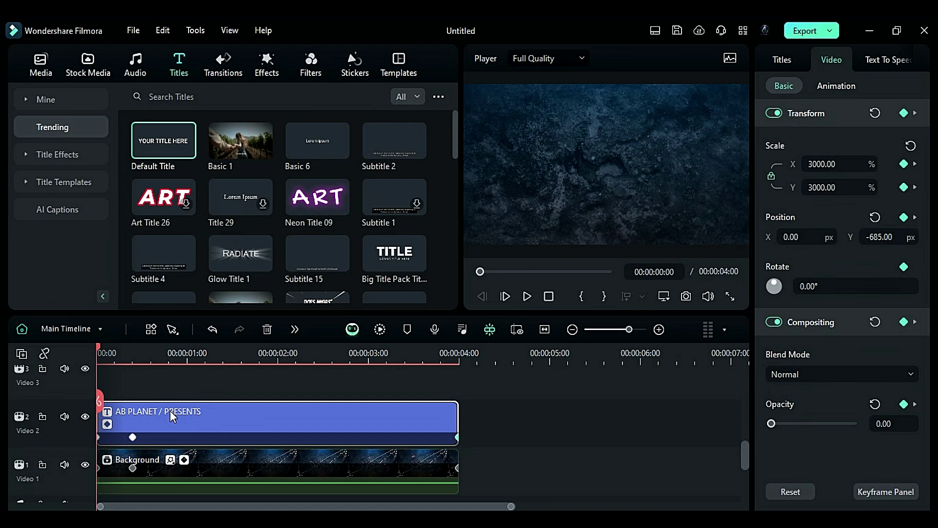
{"action": "left_click_drag", "start_coordinate": [170, 411], "coordinate": [205, 400]}
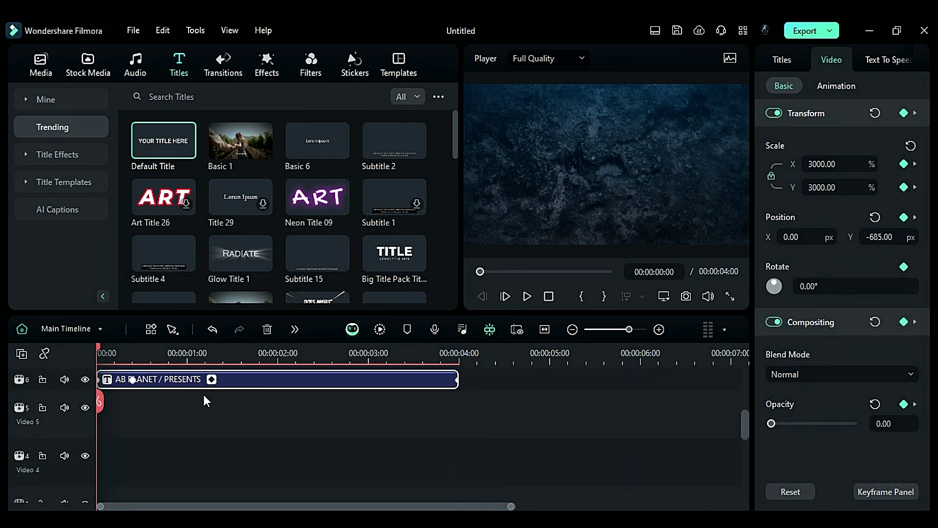
{"action": "left_click", "coordinate": [359, 73]}
{"action": "left_click", "coordinate": [269, 103]}
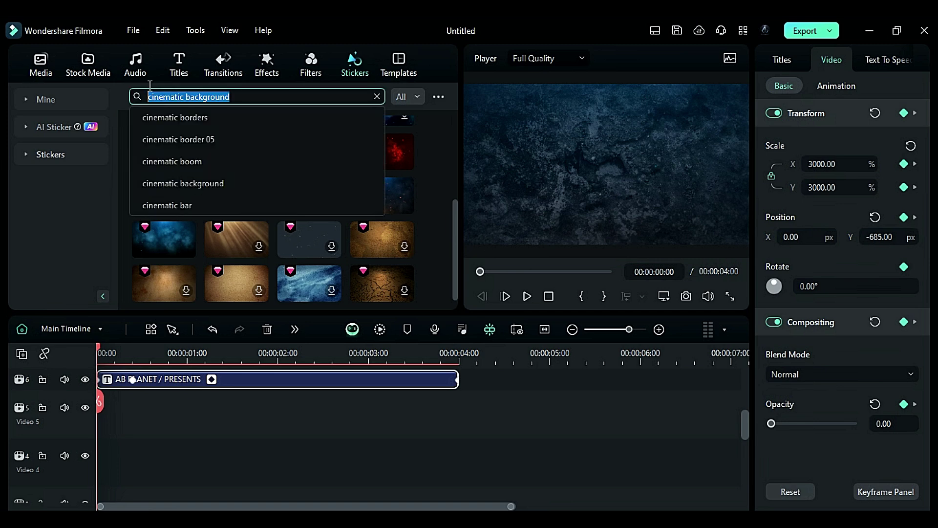
{"action": "type", "text": "flare"}
{"action": "key", "text": "Return"}
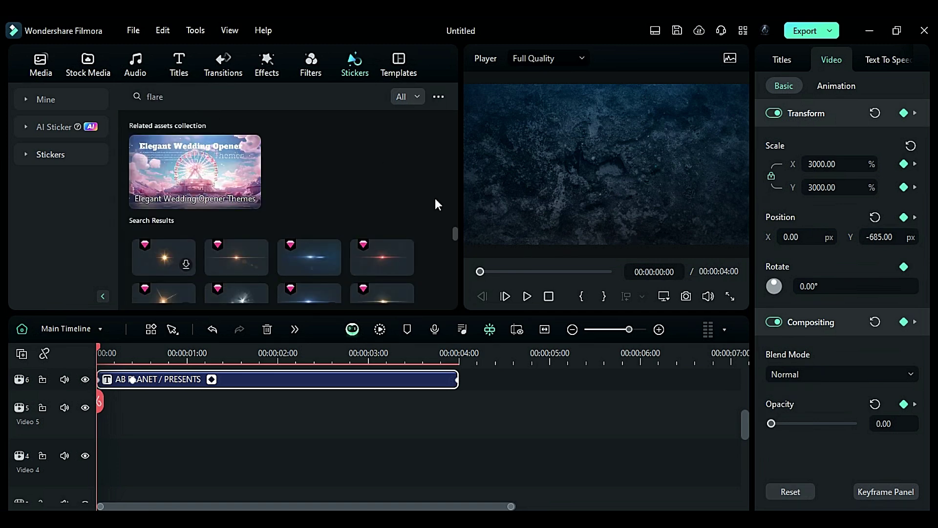
{"action": "left_click_drag", "start_coordinate": [455, 233], "coordinate": [453, 124]}
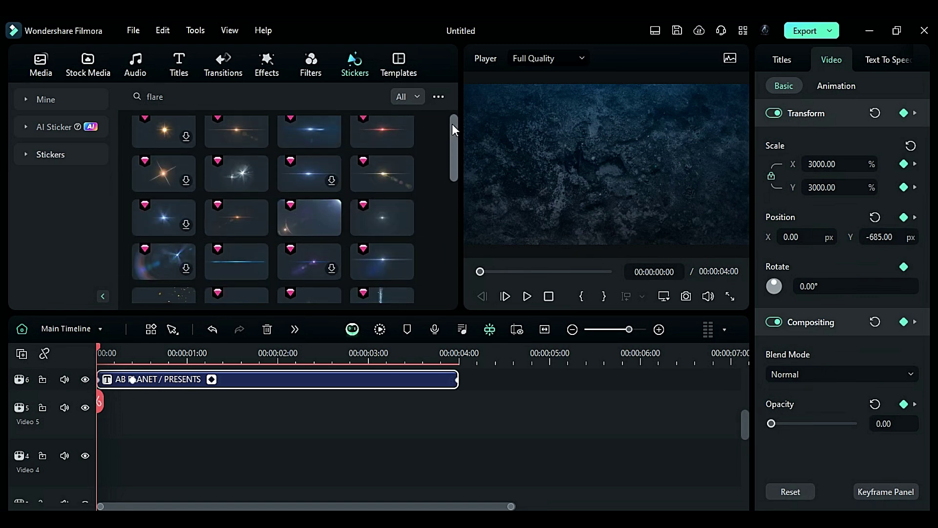
{"action": "left_click_drag", "start_coordinate": [236, 257], "coordinate": [101, 415]}
Step: At 00:00:00:10, keyframe the lens flare's position at X -724, Y 11 px, and add another position keyframe at the clip's start
{"action": "left_click_drag", "start_coordinate": [100, 353], "coordinate": [132, 354]}
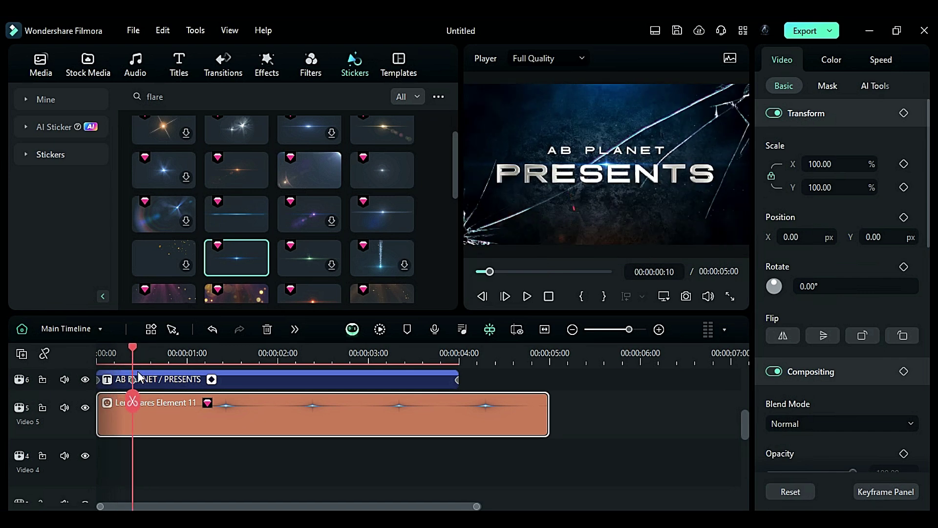
{"action": "left_click_drag", "start_coordinate": [806, 236], "coordinate": [770, 237]}
{"action": "left_click_drag", "start_coordinate": [884, 237], "coordinate": [890, 237]}
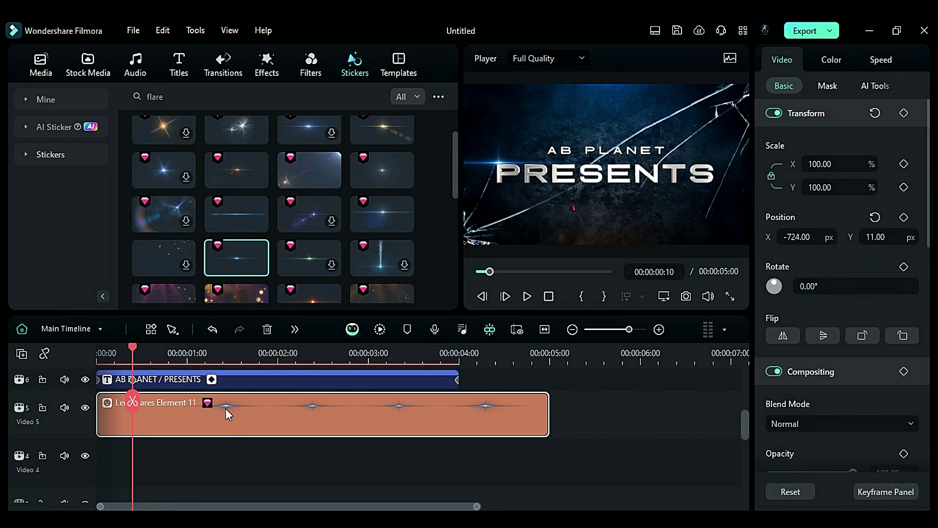
{"action": "left_click", "coordinate": [904, 217]}
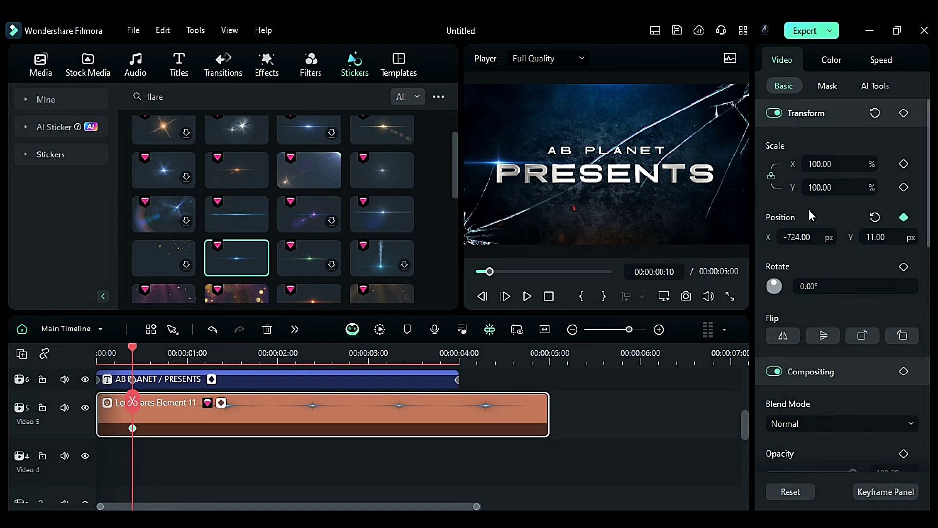
{"action": "left_click_drag", "start_coordinate": [125, 348], "coordinate": [98, 348]}
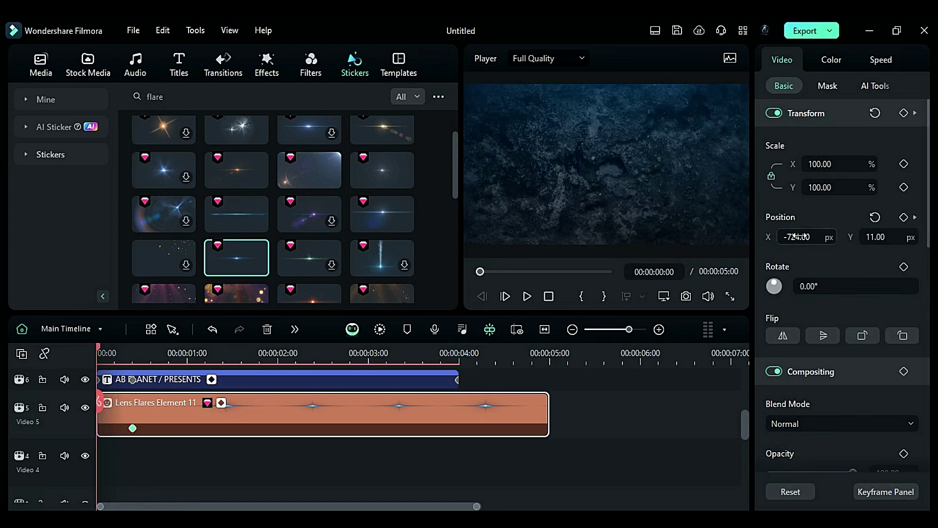
Step: At 00:00:03:24, set the flare to 80% scale and position X -76, Y 7 px, and trim its end to match the title clip
{"action": "left_click_drag", "start_coordinate": [117, 350], "coordinate": [455, 354]}
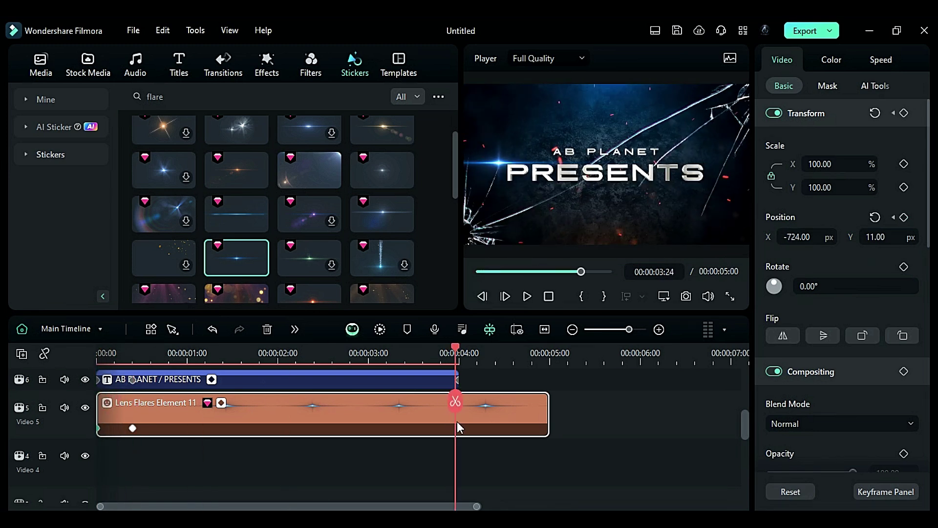
{"action": "left_click", "coordinate": [844, 187]}
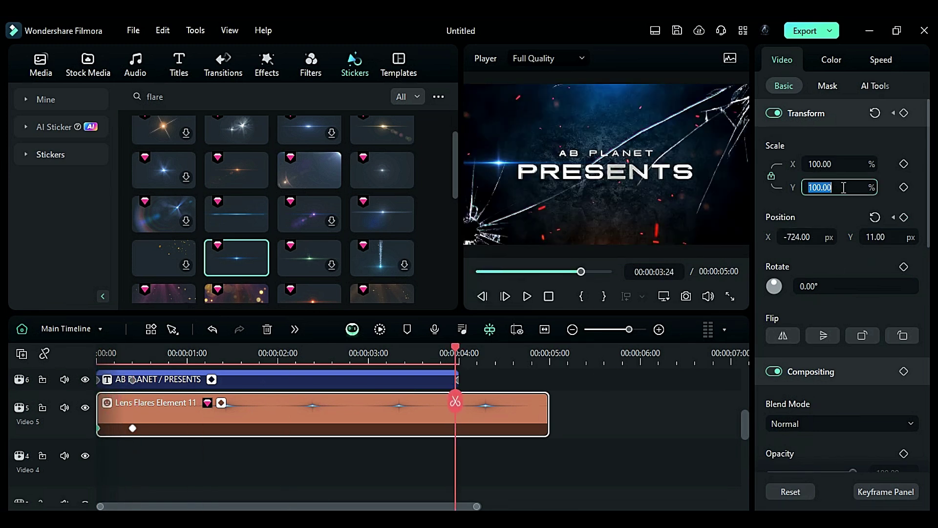
{"action": "key", "text": "Return"}
{"action": "left_click_drag", "start_coordinate": [799, 237], "coordinate": [882, 237]}
{"action": "left_click", "coordinate": [538, 425]}
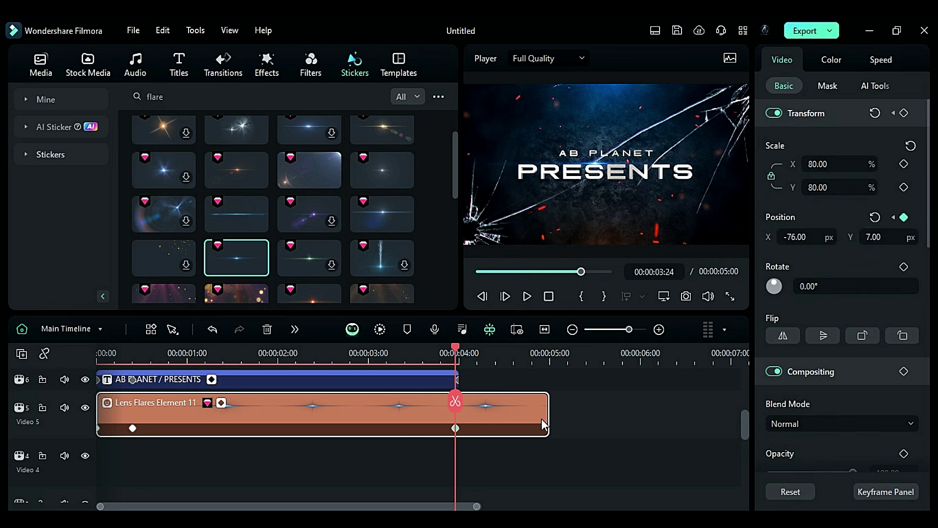
{"action": "left_click_drag", "start_coordinate": [546, 413], "coordinate": [458, 437]}
Step: Place a second Lens Flares Element 11 on Video 4, keyframing position X 664, Y -132 px at 00:00:00:10 and X 995 px at the start
{"action": "left_click_drag", "start_coordinate": [241, 266], "coordinate": [97, 464]}
{"action": "left_click", "coordinate": [132, 356]}
{"action": "left_click_drag", "start_coordinate": [894, 237], "coordinate": [871, 240]}
{"action": "left_click_drag", "start_coordinate": [794, 237], "coordinate": [835, 237]}
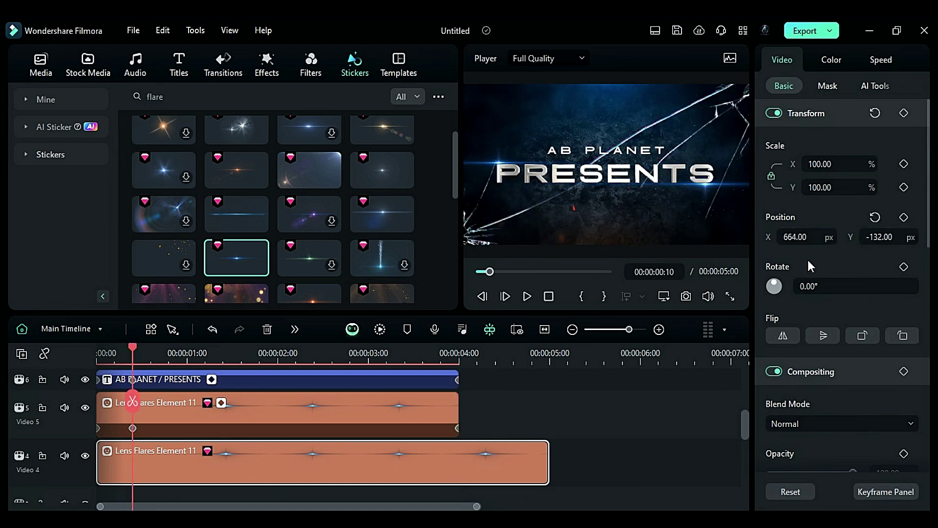
{"action": "left_click", "coordinate": [904, 217]}
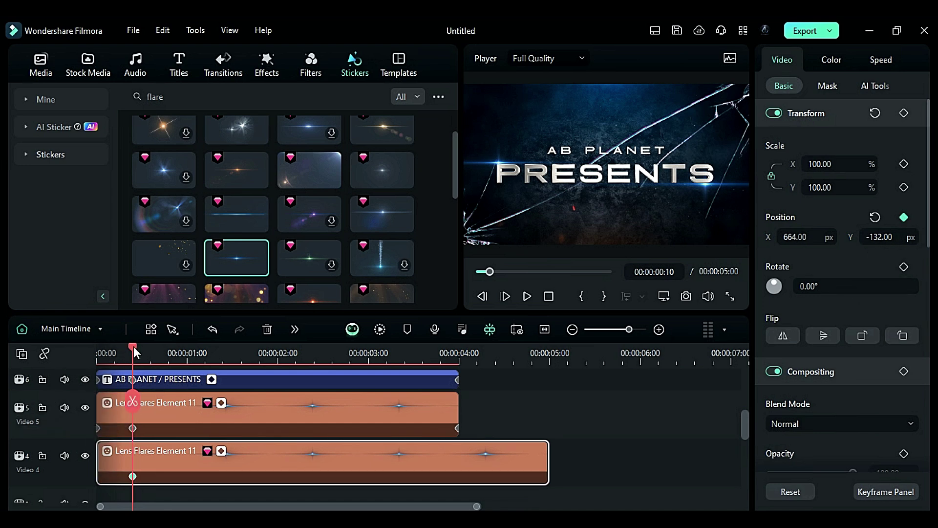
{"action": "left_click_drag", "start_coordinate": [133, 348], "coordinate": [79, 357]}
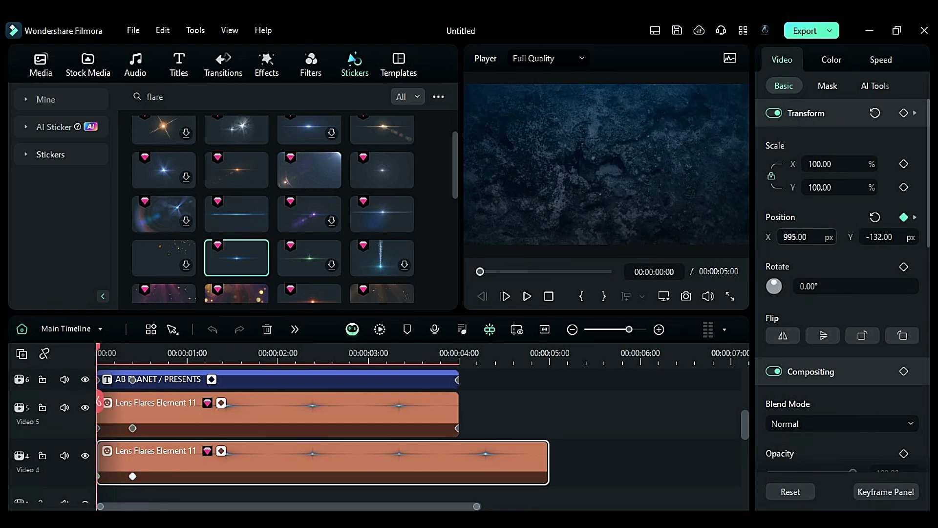
Step: At 00:00:03:24, scale the second flare to 80% and shift it left toward the title, and trim its end to match the title clip
{"action": "left_click_drag", "start_coordinate": [97, 391], "coordinate": [455, 386]}
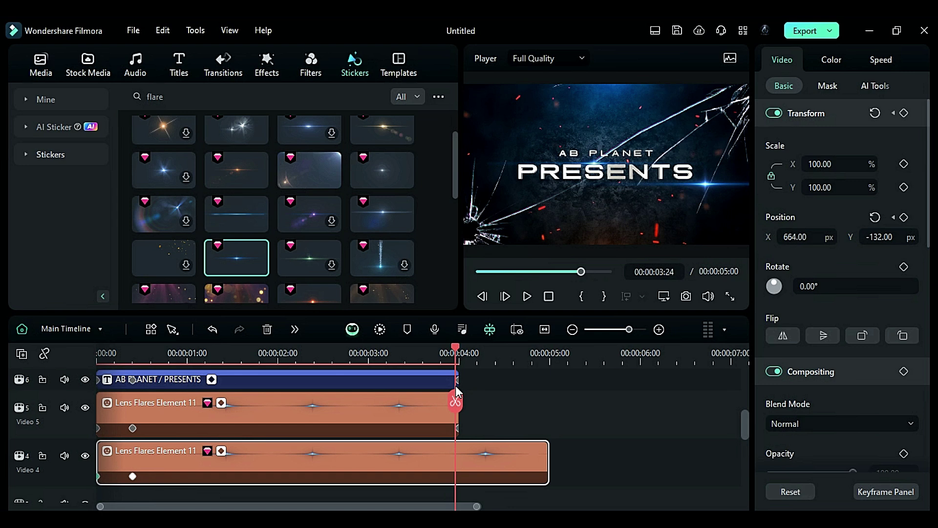
{"action": "left_click", "coordinate": [837, 187]}
{"action": "type", "text": "80"}
{"action": "left_click_drag", "start_coordinate": [875, 237], "coordinate": [888, 236]}
{"action": "left_click_drag", "start_coordinate": [806, 237], "coordinate": [529, 237]}
{"action": "left_click_drag", "start_coordinate": [875, 237], "coordinate": [875, 237]}
{"action": "left_click_drag", "start_coordinate": [549, 460], "coordinate": [458, 458]}
Step: Trim the start of both lens flare clips to 00:00:00:05 and play the intro from the beginning
{"action": "left_click", "coordinate": [110, 353]}
{"action": "left_click", "coordinate": [113, 362]}
{"action": "left_click_drag", "start_coordinate": [98, 416], "coordinate": [115, 415]}
{"action": "left_click_drag", "start_coordinate": [98, 459], "coordinate": [115, 459]}
{"action": "left_click_drag", "start_coordinate": [115, 348], "coordinate": [92, 366]}
{"action": "key", "text": "space"}
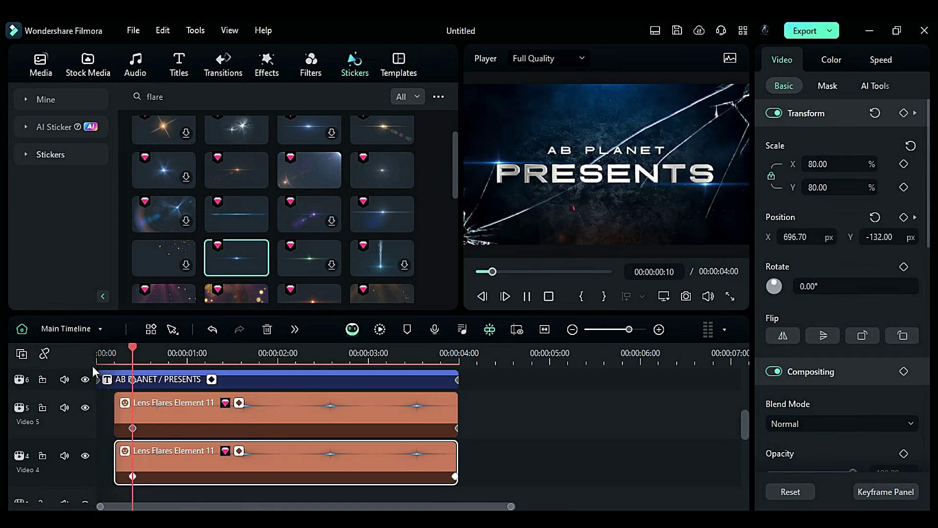
Step: Keyframe the Video 5 flare's opacity at 0 at its clip start so it fades in up to 00:00:00:10
{"action": "left_click_drag", "start_coordinate": [119, 358], "coordinate": [116, 360]}
{"action": "left_click", "coordinate": [198, 425]}
{"action": "scroll", "coordinate": [842, 441], "scroll_direction": "down", "scroll_amount": 2}
{"action": "left_click", "coordinate": [904, 372]}
{"action": "left_click_drag", "start_coordinate": [853, 391], "coordinate": [850, 394]}
{"action": "left_click", "coordinate": [133, 428]}
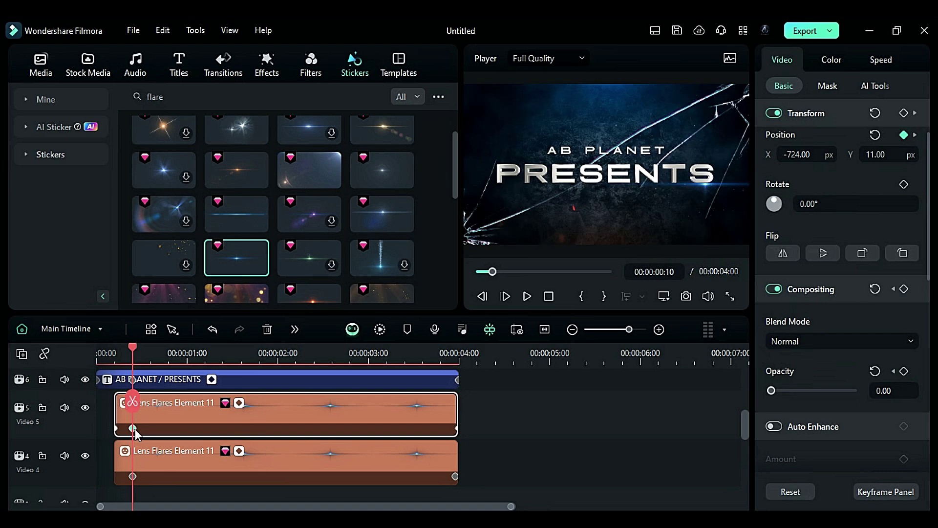
Step: Keyframe the Video 4 flare's opacity at 100 at 00:00:00:10 and at 0 at 00:00:00:05
{"action": "left_click", "coordinate": [220, 449]}
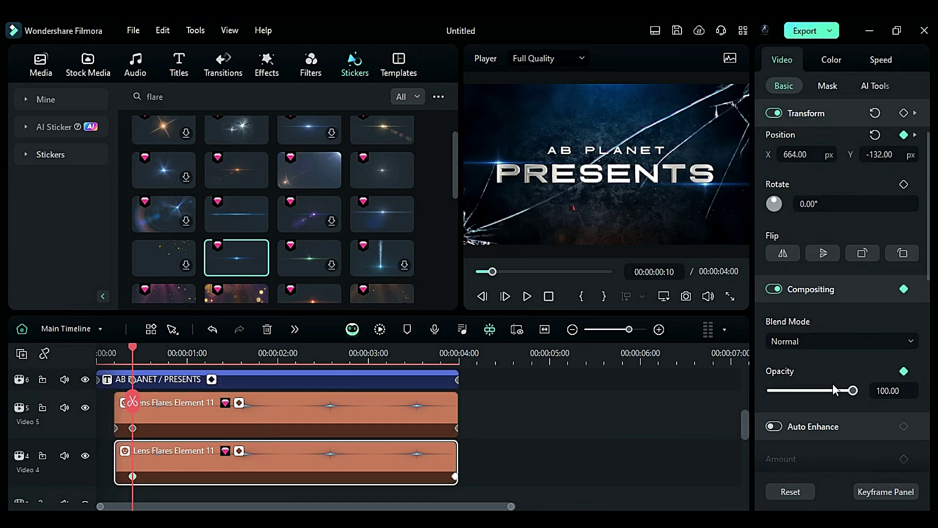
{"action": "left_click", "coordinate": [114, 353]}
{"action": "left_click_drag", "start_coordinate": [853, 391], "coordinate": [771, 391]}
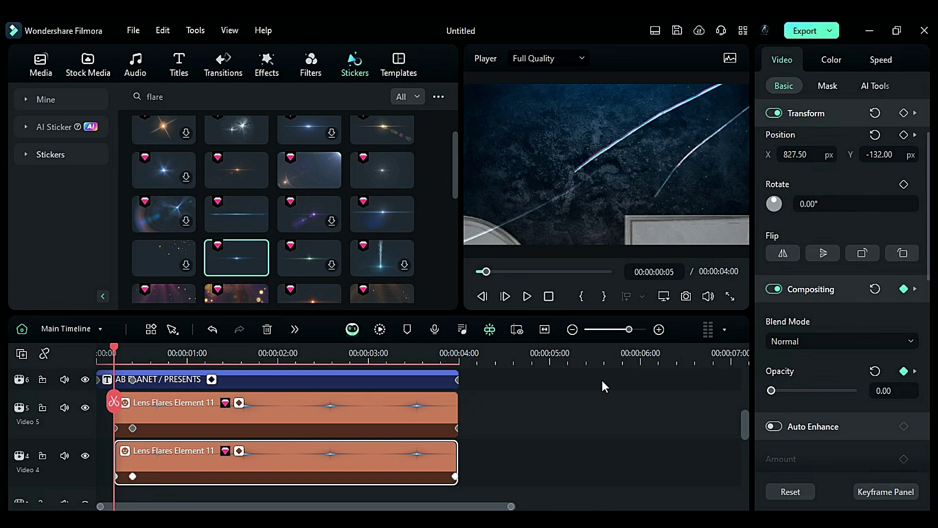
Step: Search the stickers for hot explosion and place Hot Explosions Element 04 on Video 3 at about 00:00:00:04
{"action": "left_click", "coordinate": [181, 96]}
{"action": "type", "text": "hot explosion"}
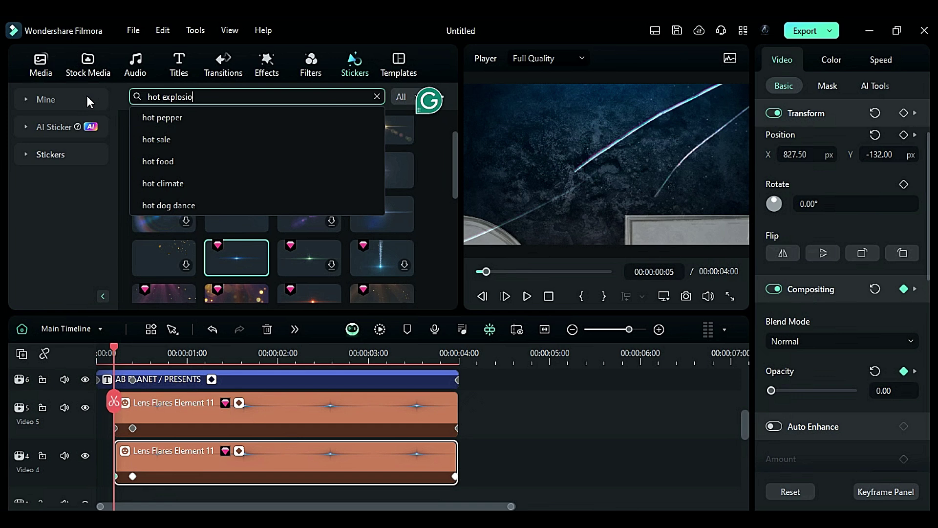
{"action": "key", "text": "Return"}
{"action": "left_click_drag", "start_coordinate": [364, 220], "coordinate": [119, 465]}
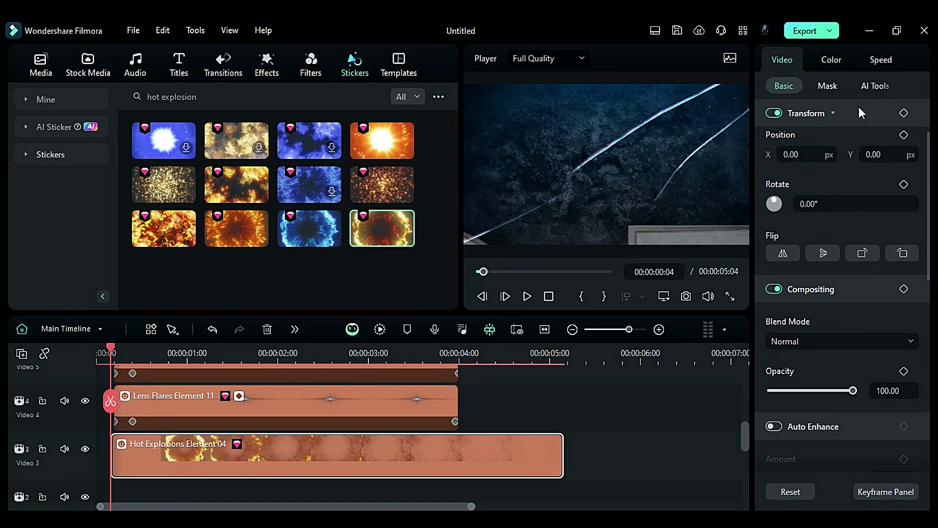
Step: Set the Hot Explosions Element 04 clip's speed to 1.5x
{"action": "left_click", "coordinate": [880, 59]}
{"action": "double_click", "coordinate": [894, 127]}
{"action": "type", "text": "1.5"}
{"action": "key", "text": "Return"}
Step: Set the explosion clip's blend mode to Hard Light and scrub through its opening frames to check the look
{"action": "left_click", "coordinate": [141, 359]}
{"action": "left_click_drag", "start_coordinate": [142, 357], "coordinate": [162, 377]}
{"action": "left_click", "coordinate": [784, 61]}
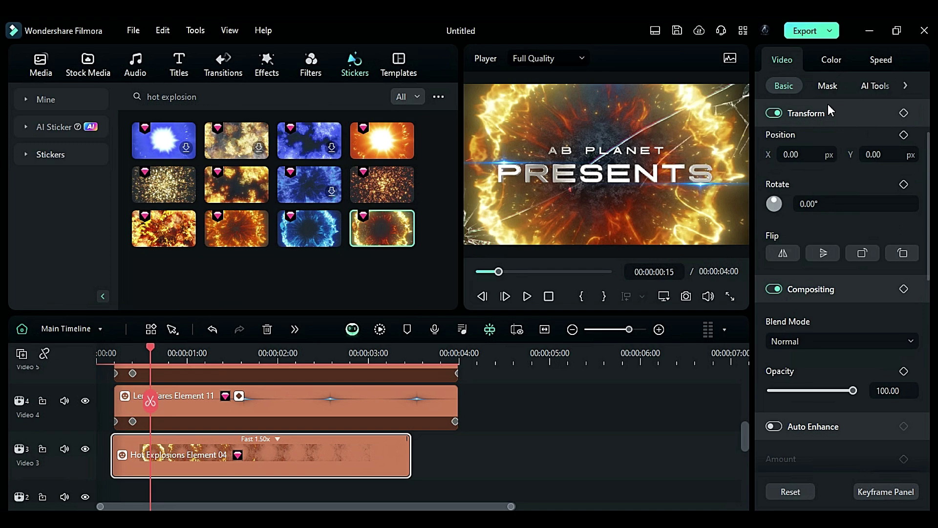
{"action": "left_click", "coordinate": [901, 339]}
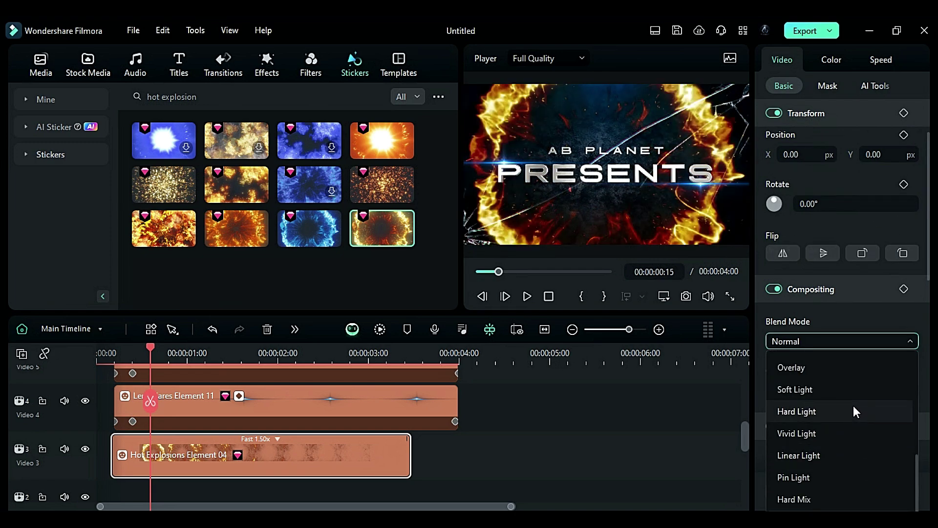
{"action": "left_click", "coordinate": [913, 411]}
{"action": "left_click", "coordinate": [103, 353]}
{"action": "left_click_drag", "start_coordinate": [104, 352], "coordinate": [153, 366]}
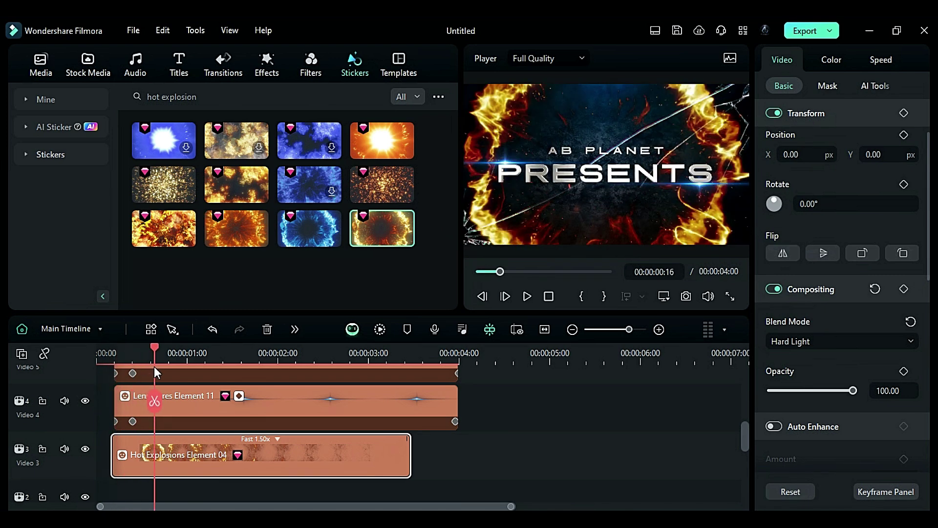
Step: Search the stickers for Kung fu burst and place Kung Fu Burst on Video 2, aligned with the explosion clip's start
{"action": "left_click", "coordinate": [131, 96]}
{"action": "type", "text": "Kung fu"}
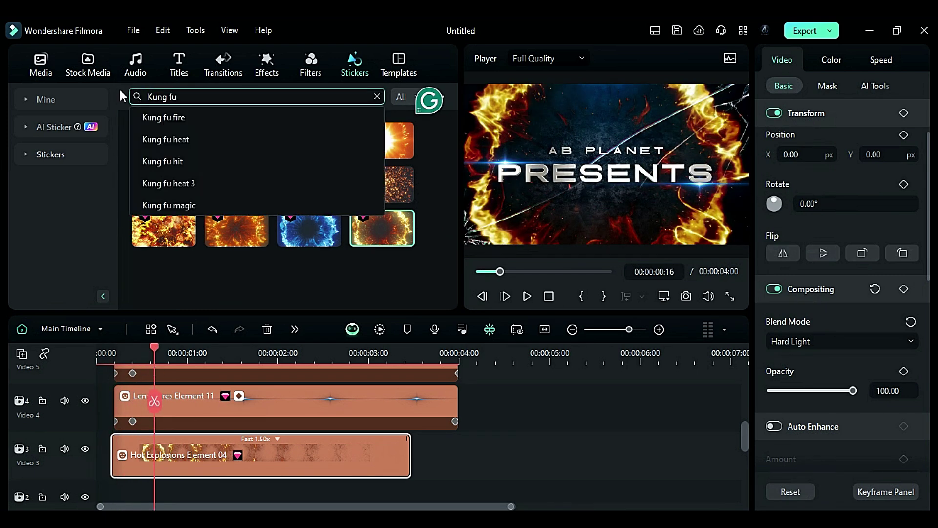
{"action": "type", "text": " burst"}
{"action": "key", "text": "Return"}
{"action": "left_click_drag", "start_coordinate": [152, 137], "coordinate": [119, 470]}
{"action": "left_click_drag", "start_coordinate": [143, 462], "coordinate": [135, 463]}
{"action": "key", "text": "space"}
Step: Set the Kung Fu Burst clip's blend mode to Screen and its opacity to 50
{"action": "left_click", "coordinate": [802, 348]}
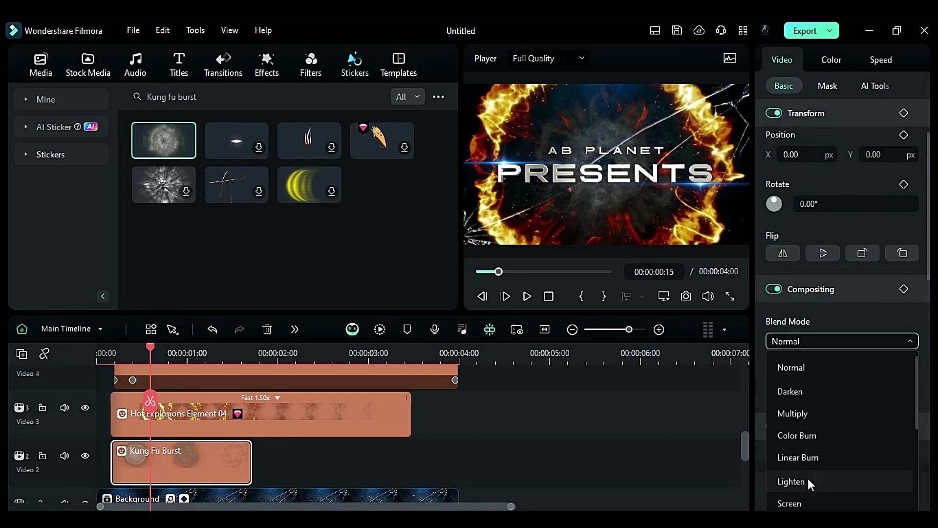
{"action": "left_click", "coordinate": [814, 494]}
{"action": "left_click", "coordinate": [896, 385]}
{"action": "type", "text": "30"}
{"action": "key", "text": "Return"}
{"action": "left_click", "coordinate": [899, 389]}
{"action": "type", "text": "50"}
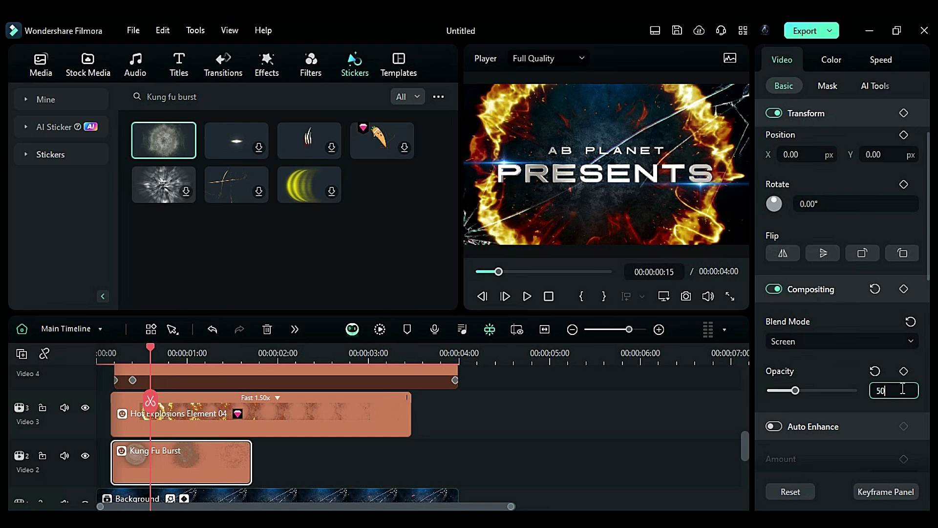
{"action": "key", "text": "Return"}
{"action": "left_click", "coordinate": [180, 384]}
Step: Place the NewBlue FX Soft Focus filter on Video 7 at the timeline's start and trim it to end at 00:00:00:08
{"action": "left_click", "coordinate": [269, 78]}
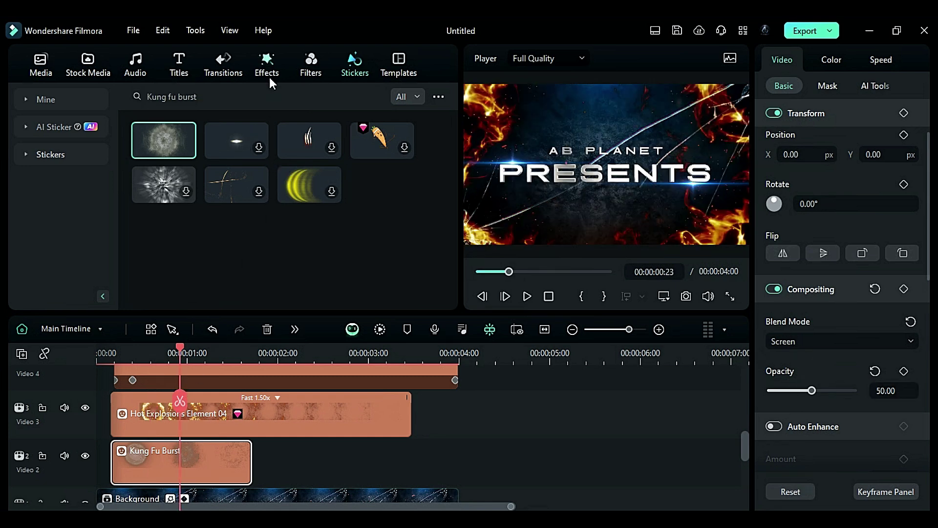
{"action": "scroll", "coordinate": [104, 207], "scroll_direction": "down", "scroll_amount": 15}
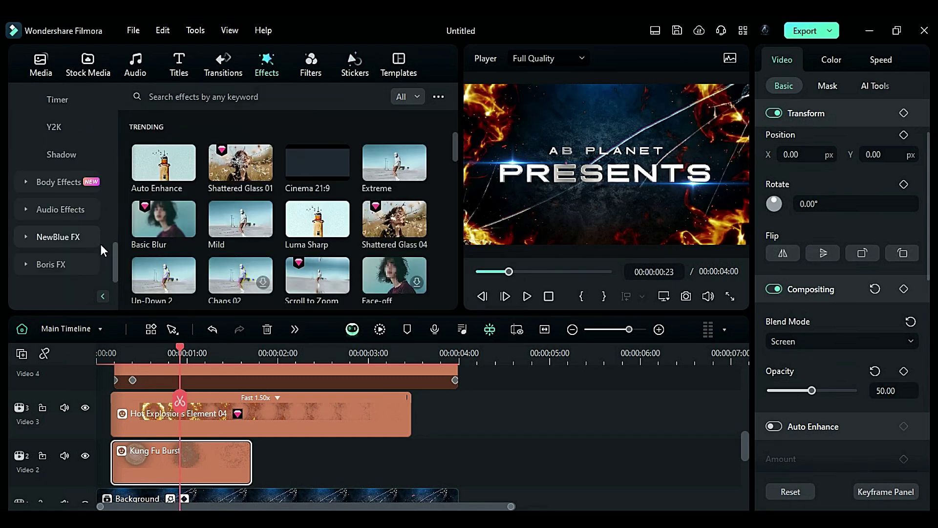
{"action": "left_click", "coordinate": [25, 234]}
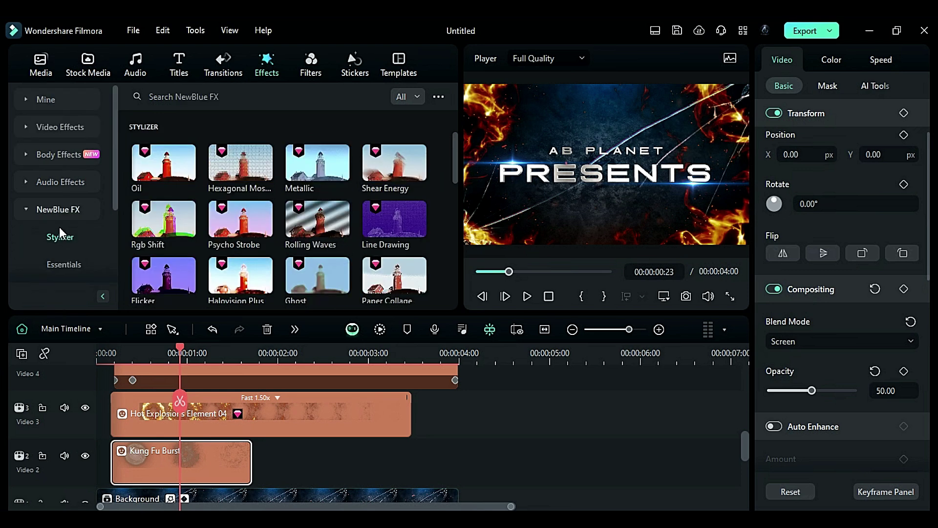
{"action": "scroll", "coordinate": [60, 227], "scroll_direction": "down", "scroll_amount": 3}
{"action": "left_click", "coordinate": [60, 183]}
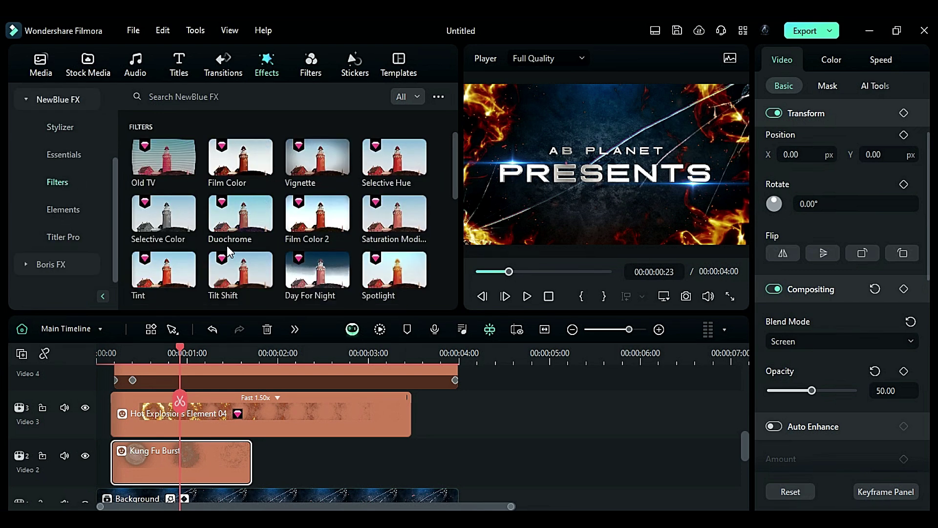
{"action": "scroll", "coordinate": [228, 247], "scroll_direction": "down", "scroll_amount": 5}
{"action": "scroll", "coordinate": [274, 400], "scroll_direction": "up", "scroll_amount": 5}
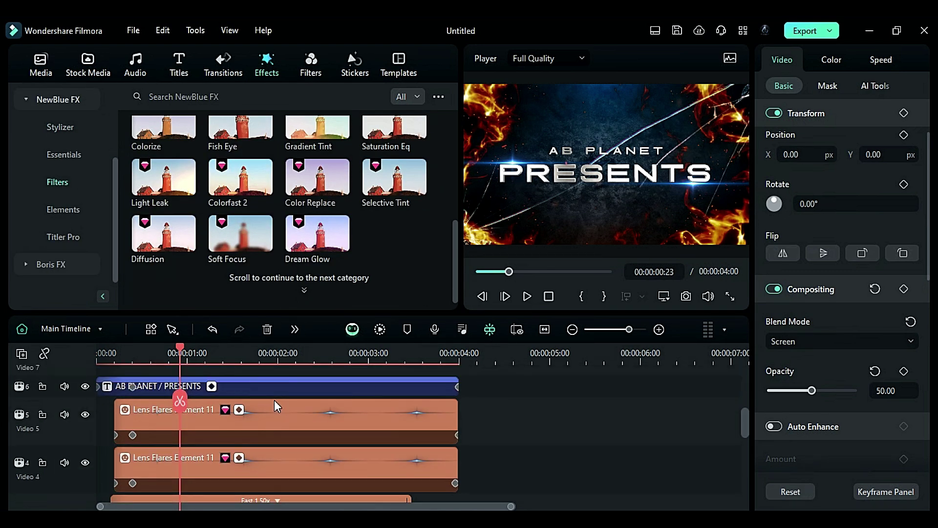
{"action": "left_click_drag", "start_coordinate": [240, 237], "coordinate": [88, 448]}
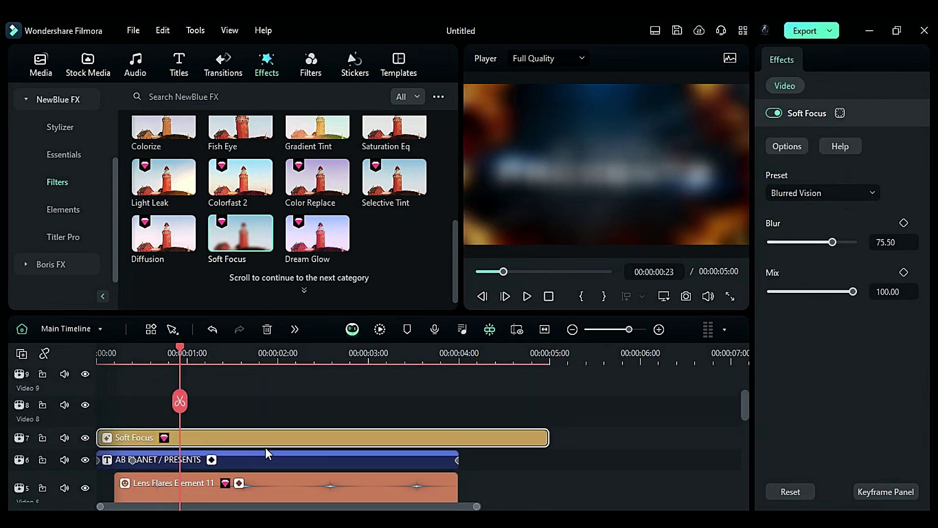
{"action": "left_click", "coordinate": [128, 356]}
{"action": "key", "text": "Delete"}
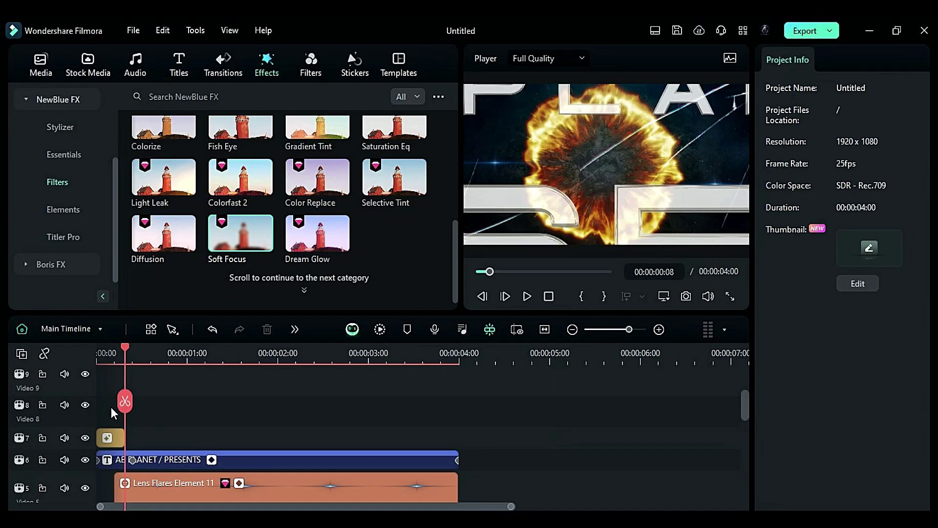
Step: Keyframe the Soft Focus blur from 20 at the start of its clip to 0 at the clip's end
{"action": "left_click_drag", "start_coordinate": [110, 354], "coordinate": [98, 354]}
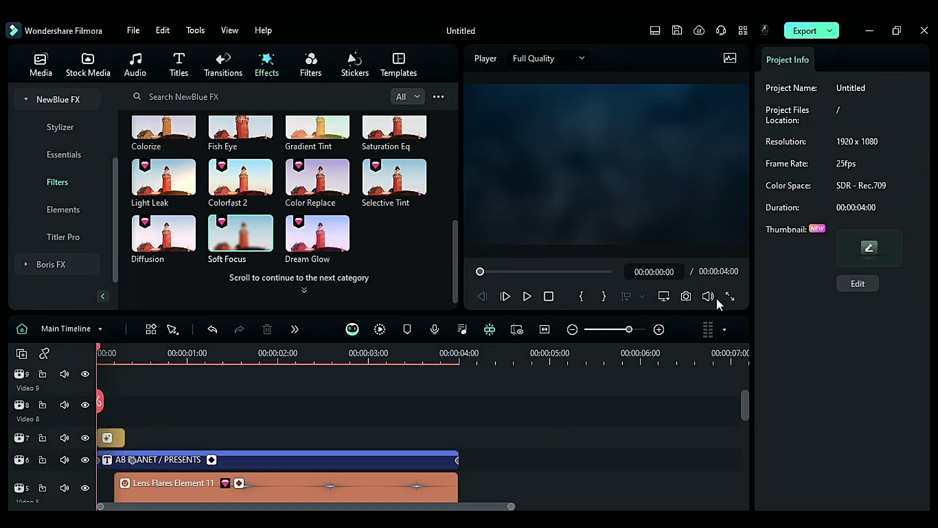
{"action": "left_click", "coordinate": [111, 437]}
{"action": "left_click", "coordinate": [890, 244]}
{"action": "type", "text": "20"}
{"action": "left_click", "coordinate": [903, 223]}
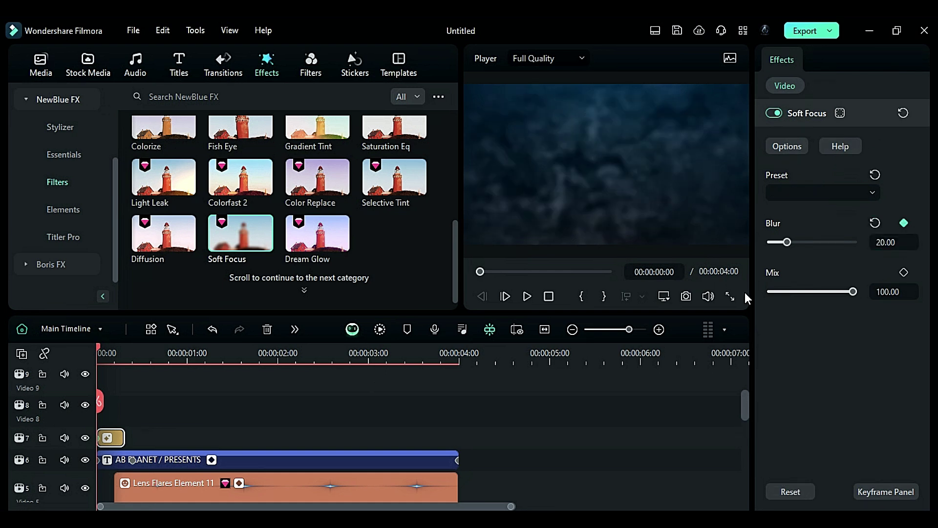
{"action": "left_click", "coordinate": [122, 356]}
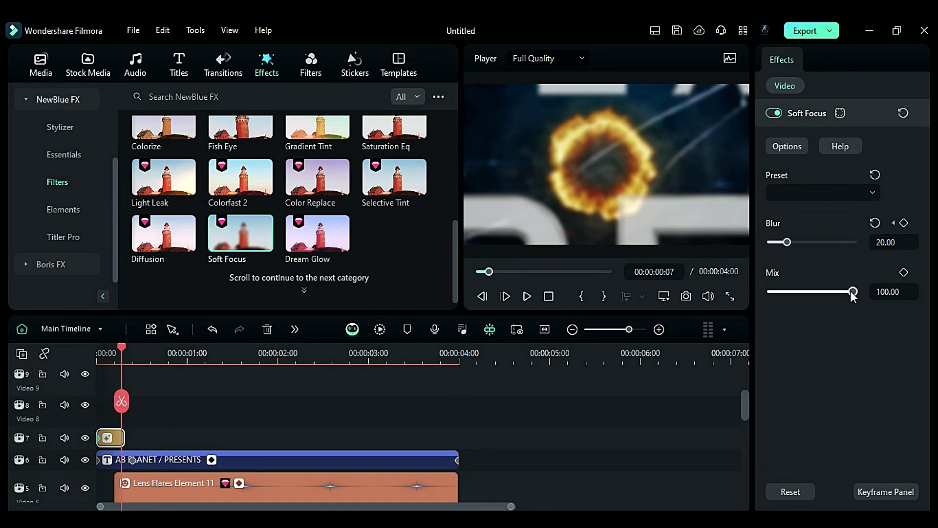
{"action": "left_click", "coordinate": [896, 246]}
{"action": "type", "text": "0"}
{"action": "left_click", "coordinate": [126, 410]}
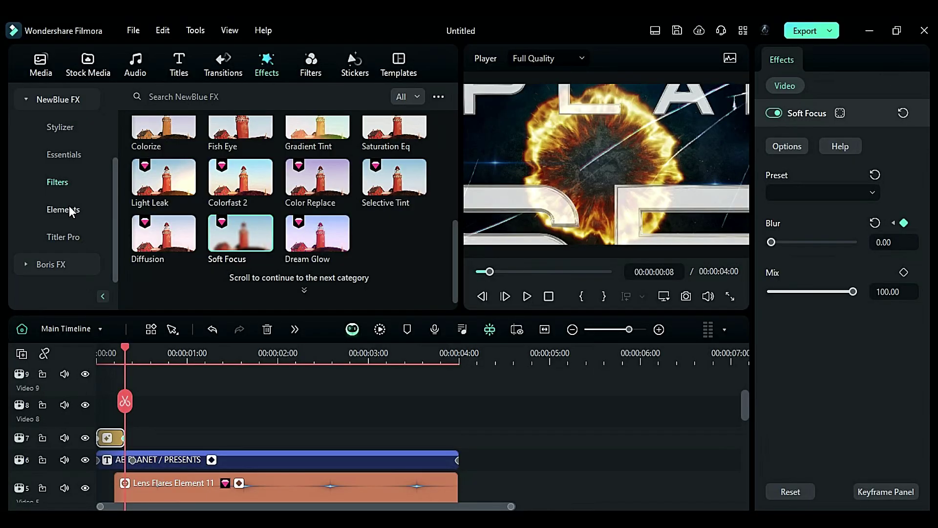
Step: Add the Extreme shake effect on Video 8 starting at 00:00:00:05 and shorten it to a brief clip
{"action": "scroll", "coordinate": [68, 206], "scroll_direction": "up", "scroll_amount": 3}
{"action": "left_click", "coordinate": [56, 133]}
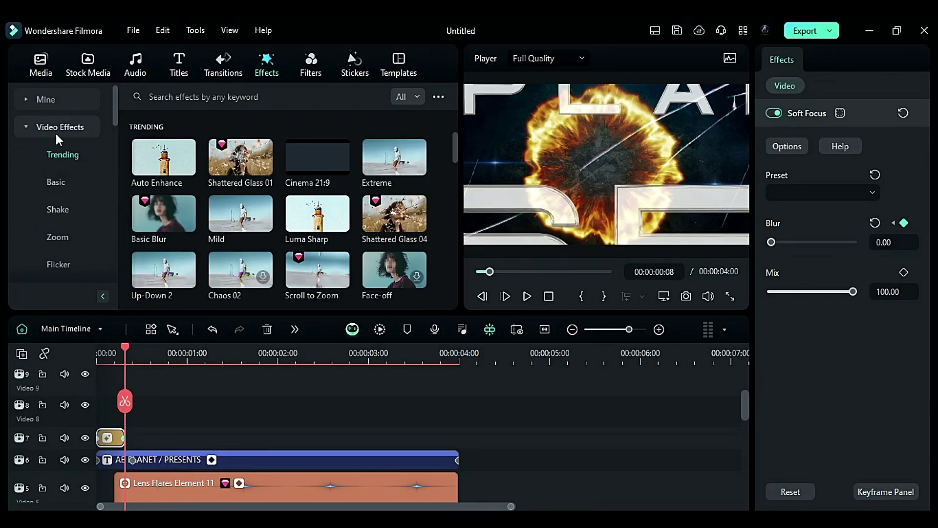
{"action": "left_click", "coordinate": [59, 211]}
{"action": "left_click_drag", "start_coordinate": [140, 166], "coordinate": [146, 419]}
{"action": "left_click_drag", "start_coordinate": [124, 348], "coordinate": [116, 349]}
{"action": "left_click_drag", "start_coordinate": [178, 406], "coordinate": [160, 404]}
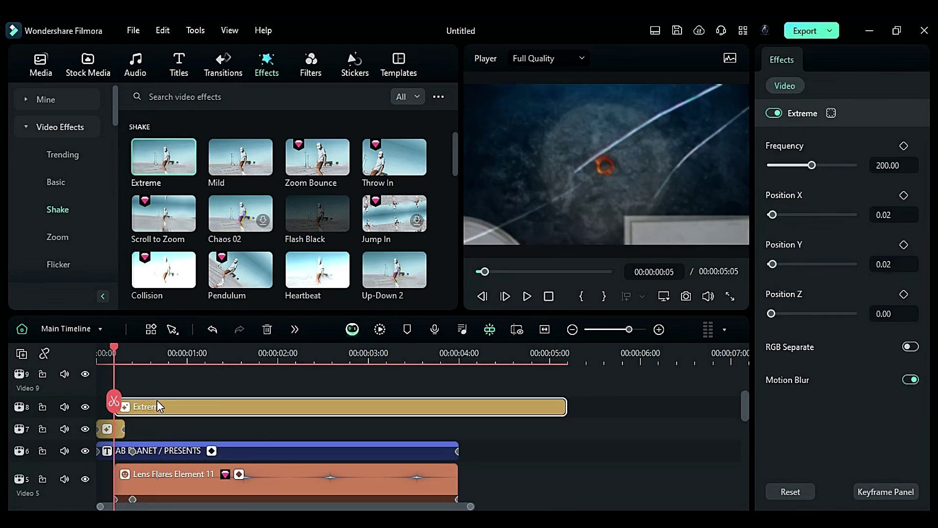
{"action": "left_click_drag", "start_coordinate": [118, 348], "coordinate": [147, 365]}
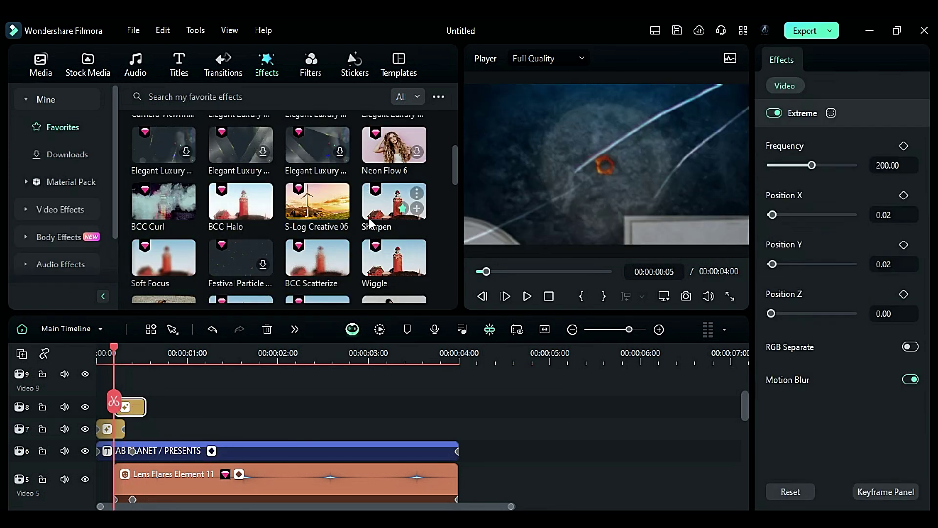
Step: Add the favorite effects Sharpen on Video 9 and Auto Enhance on Video 10, each trimmed to end at 4 seconds
{"action": "left_click_drag", "start_coordinate": [369, 222], "coordinate": [130, 389]}
{"action": "left_click_drag", "start_coordinate": [538, 397], "coordinate": [538, 390]}
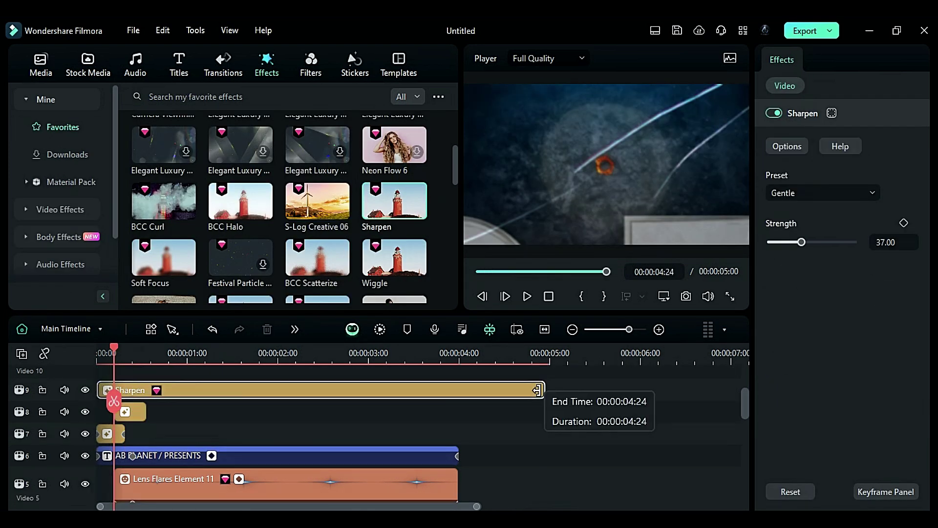
{"action": "left_click_drag", "start_coordinate": [538, 390], "coordinate": [458, 390]}
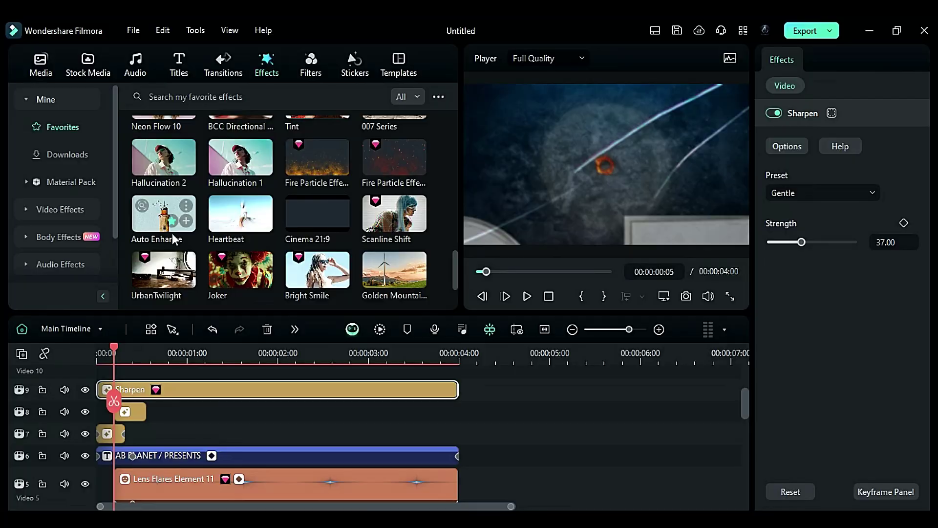
{"action": "left_click_drag", "start_coordinate": [154, 226], "coordinate": [81, 413]}
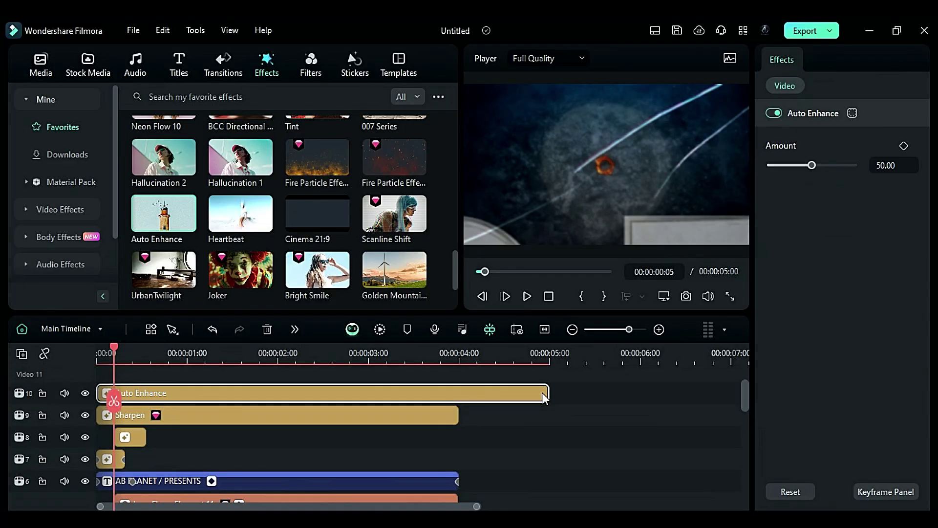
{"action": "left_click_drag", "start_coordinate": [546, 390], "coordinate": [459, 390]}
Step: Add Cinema 21:9 on Video 11, trimmed to end at 4 seconds, and set the Sharpen effect's strength to 50
{"action": "left_click_drag", "start_coordinate": [317, 213], "coordinate": [137, 393]}
{"action": "left_click_drag", "start_coordinate": [547, 389], "coordinate": [458, 390]}
{"action": "left_click_drag", "start_coordinate": [812, 165], "coordinate": [814, 167]}
{"action": "left_click", "coordinate": [448, 434]}
Step: Duplicate the Background clip and the AB PLANET / PRESENTS title directly after their originals, starting at 4 seconds
{"action": "scroll", "coordinate": [521, 458], "scroll_direction": "down", "scroll_amount": 3}
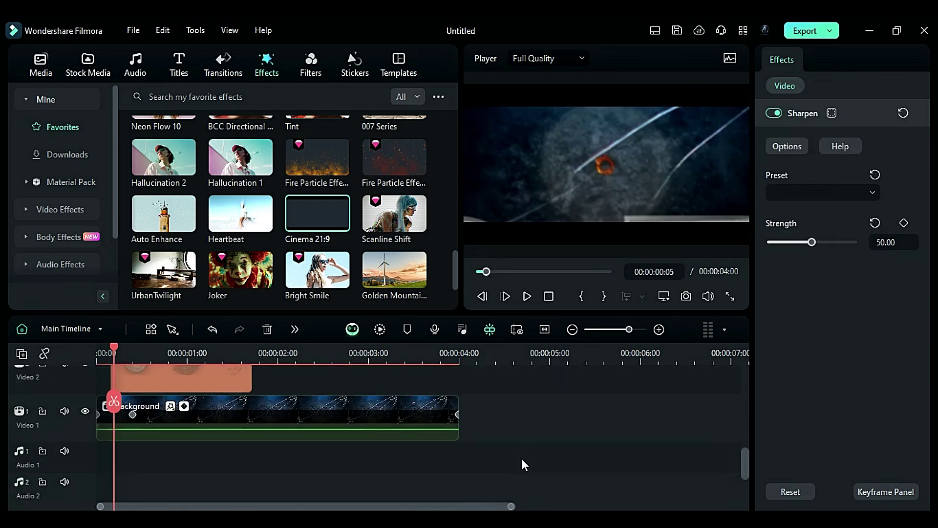
{"action": "left_click_drag", "start_coordinate": [273, 454], "coordinate": [583, 464]}
{"action": "scroll", "coordinate": [259, 433], "scroll_direction": "up", "scroll_amount": 4}
{"action": "left_click_drag", "start_coordinate": [240, 417], "coordinate": [605, 416]}
Step: Change the duplicated title's text to IN ASSOCIATION / DARKVISIONS
{"action": "left_click", "coordinate": [401, 357]}
{"action": "left_click", "coordinate": [781, 59]}
{"action": "type", "text": "DARKVISIONS"}
{"action": "left_click_drag", "start_coordinate": [807, 205], "coordinate": [769, 200]}
{"action": "left_click", "coordinate": [822, 115]}
Step: Duplicate the Video 5 lens flare beneath the second title, starting at 00:00:04:05, and adjust its position to fit the new text
{"action": "left_click_drag", "start_coordinate": [214, 442], "coordinate": [551, 444]}
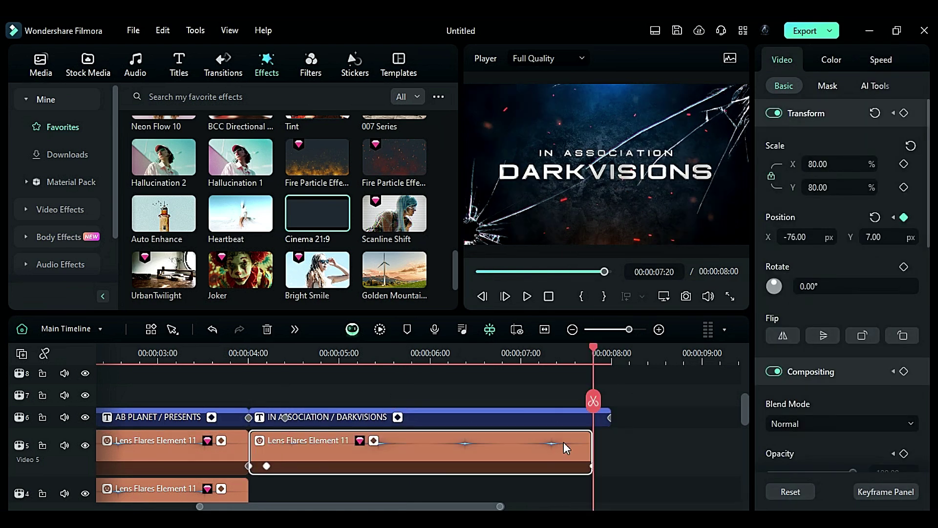
{"action": "left_click", "coordinate": [266, 353]}
{"action": "left_click_drag", "start_coordinate": [315, 449], "coordinate": [332, 450]}
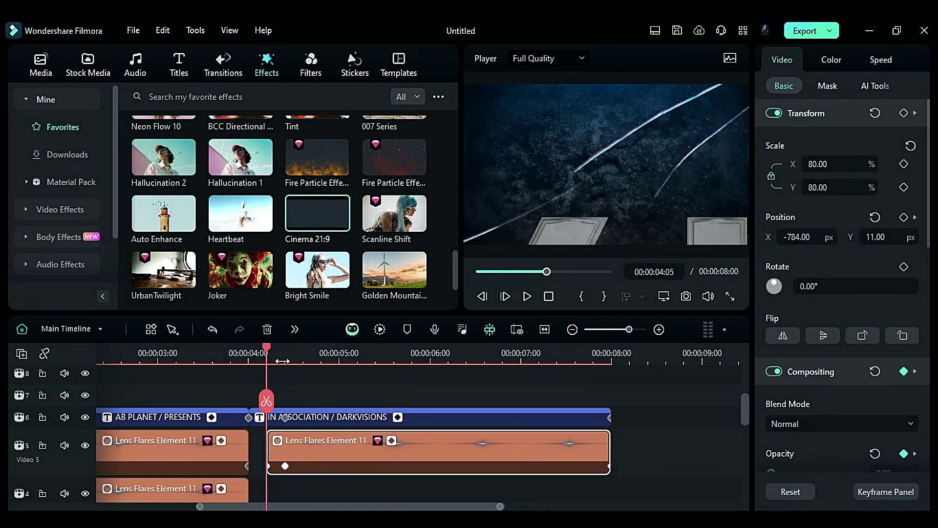
{"action": "left_click", "coordinate": [286, 354]}
{"action": "left_click_drag", "start_coordinate": [800, 237], "coordinate": [746, 265]}
{"action": "key", "text": "space"}
Step: Duplicate the Video 4 lens flare beneath the second title, aligned with the copied flare above, and play the section
{"action": "left_click_drag", "start_coordinate": [145, 491], "coordinate": [508, 466]}
{"action": "left_click", "coordinate": [286, 354]}
{"action": "key", "text": "space"}
{"action": "scroll", "coordinate": [521, 421], "scroll_direction": "down", "scroll_amount": 2}
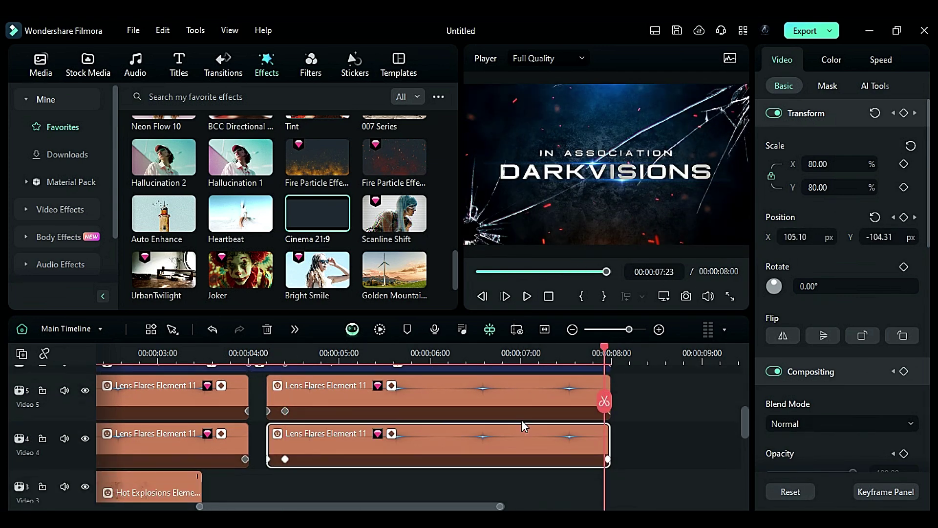
Step: Duplicate Hot Explosions Element 04 and Kung Fu Burst on their tracks to match the start of the second title section
{"action": "left_click_drag", "start_coordinate": [365, 506], "coordinate": [312, 506]}
{"action": "scroll", "coordinate": [311, 489], "scroll_direction": "down", "scroll_amount": 3}
{"action": "left_click", "coordinate": [311, 440]}
{"action": "scroll", "coordinate": [312, 494], "scroll_direction": "up", "scroll_amount": 3}
{"action": "left_click_drag", "start_coordinate": [146, 439], "coordinate": [517, 444]}
{"action": "left_click_drag", "start_coordinate": [363, 506], "coordinate": [316, 506]}
{"action": "left_click", "coordinate": [474, 353]}
{"action": "left_click_drag", "start_coordinate": [519, 426], "coordinate": [514, 428]}
{"action": "scroll", "coordinate": [506, 450], "scroll_direction": "down", "scroll_amount": 1}
{"action": "left_click_drag", "start_coordinate": [160, 475], "coordinate": [530, 400]}
Step: Duplicate the Soft Focus clip to 4 seconds on Video 7 and the Extreme clip to end at 00:00:04:13 on Video 8
{"action": "scroll", "coordinate": [564, 435], "scroll_direction": "up", "scroll_amount": 3}
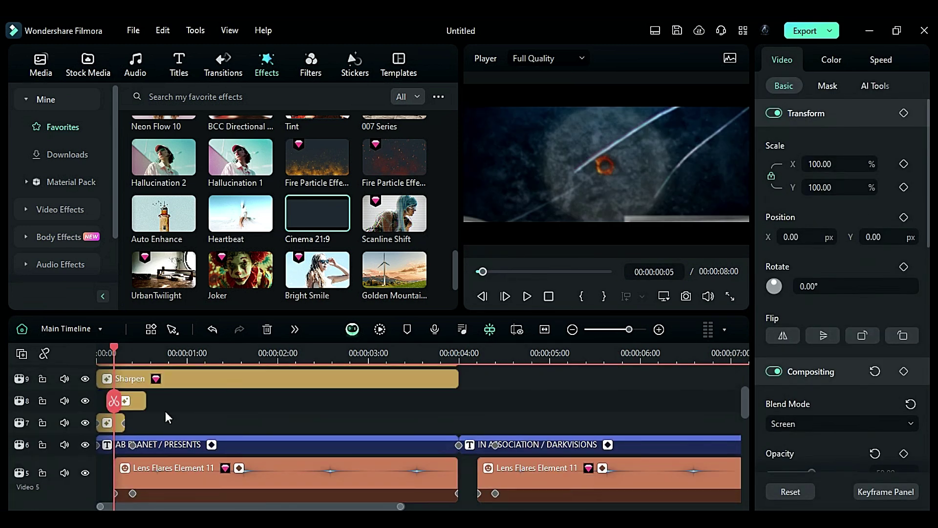
{"action": "left_click_drag", "start_coordinate": [111, 423], "coordinate": [475, 423]}
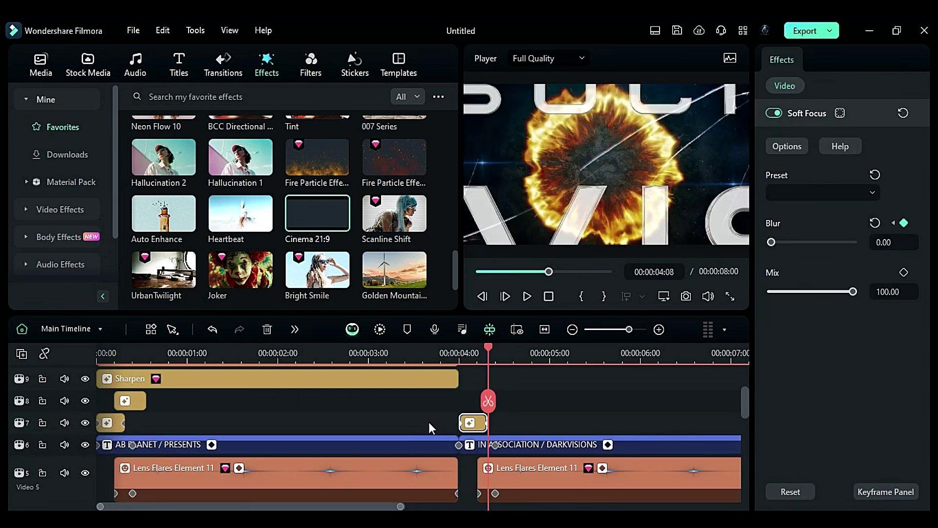
{"action": "scroll", "coordinate": [429, 421], "scroll_direction": "up", "scroll_amount": 1}
{"action": "left_click_drag", "start_coordinate": [133, 423], "coordinate": [506, 425]}
Step: Cover the second title section with the Sharpen, Auto Enhance and Cinema 21:9 effects as well
{"action": "scroll", "coordinate": [375, 421], "scroll_direction": "up", "scroll_amount": 1}
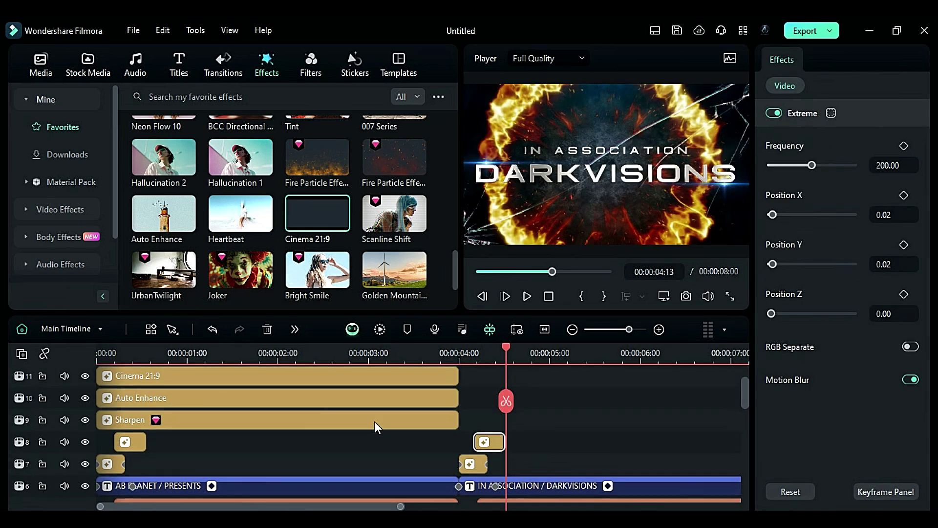
{"action": "left_click_drag", "start_coordinate": [471, 376], "coordinate": [594, 445]}
{"action": "scroll", "coordinate": [599, 447], "scroll_direction": "down", "scroll_amount": 3}
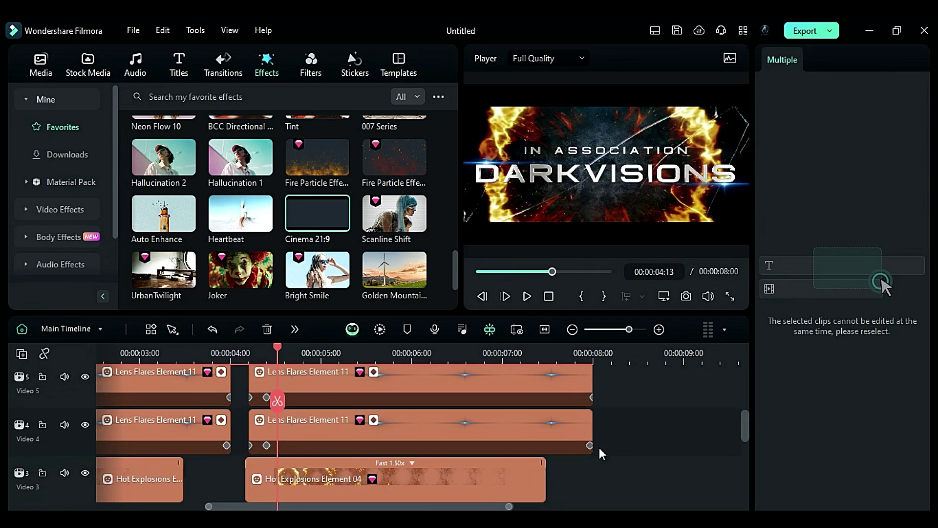
Step: Render the whole timeline for smooth preview playback
{"action": "left_click", "coordinate": [380, 330]}
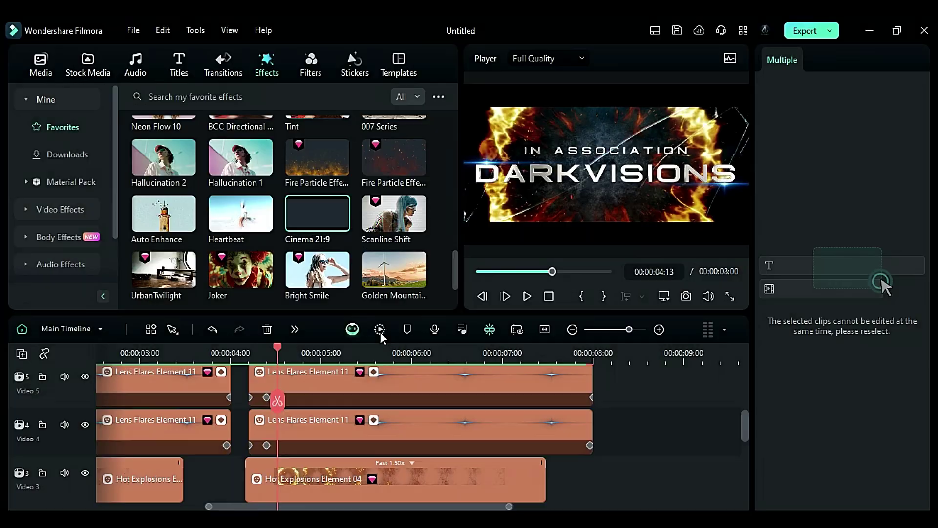
{"action": "left_click", "coordinate": [549, 296]}
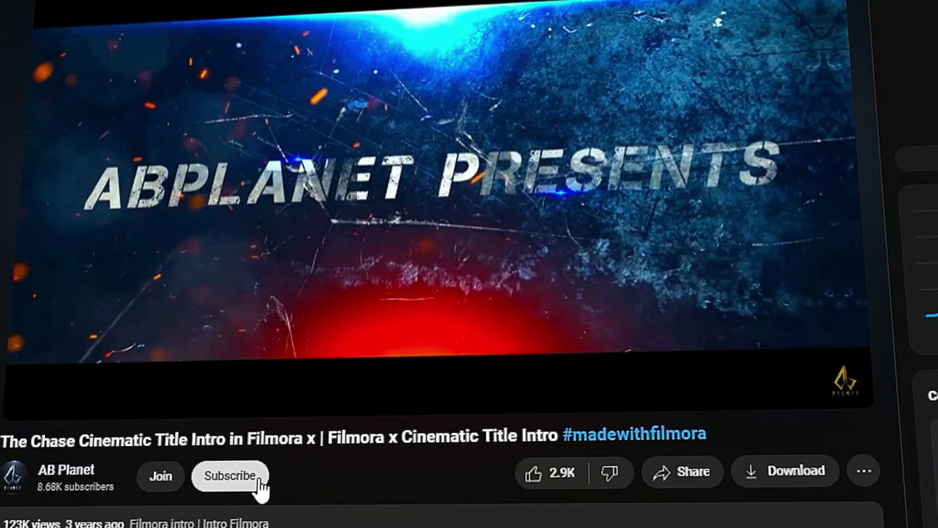
Step: Switch to YouTube, subscribe to the AB Planet channel and set its notifications to All
{"action": "left_click", "coordinate": [260, 485]}
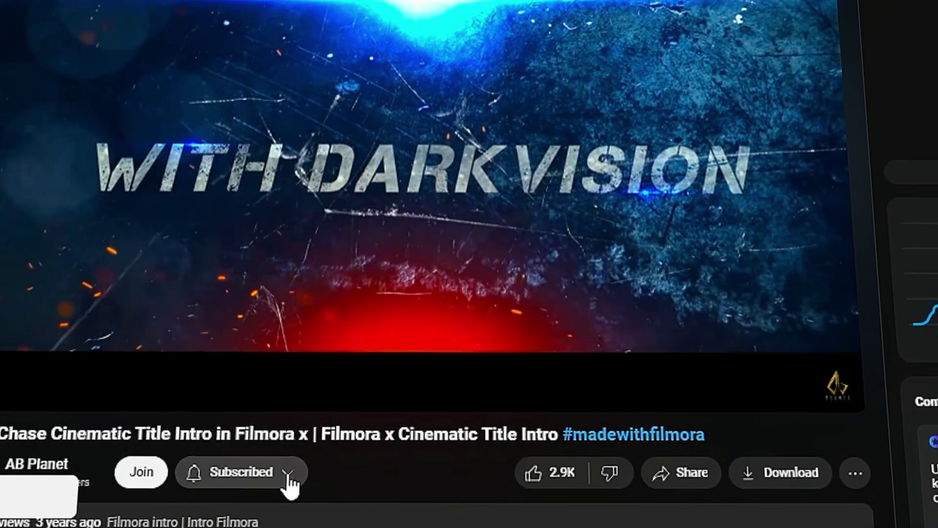
{"action": "left_click", "coordinate": [293, 475]}
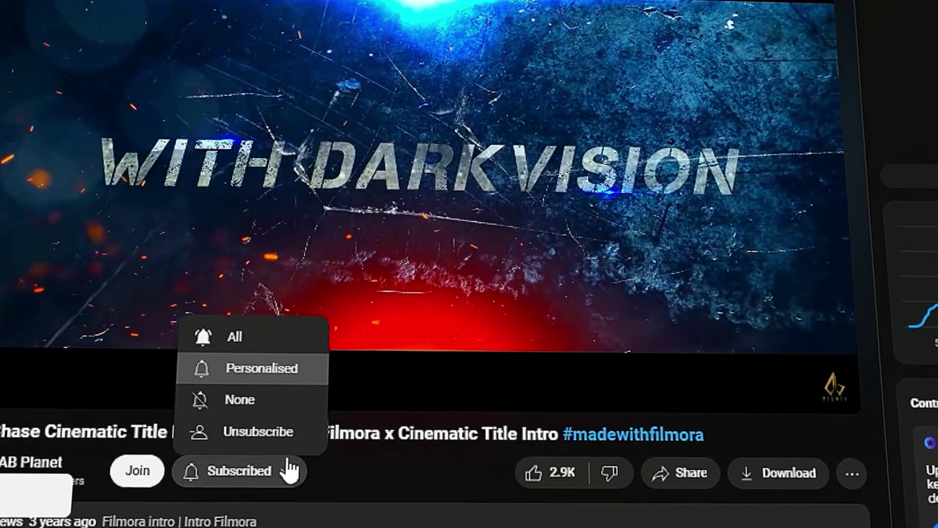
{"action": "left_click", "coordinate": [308, 342]}
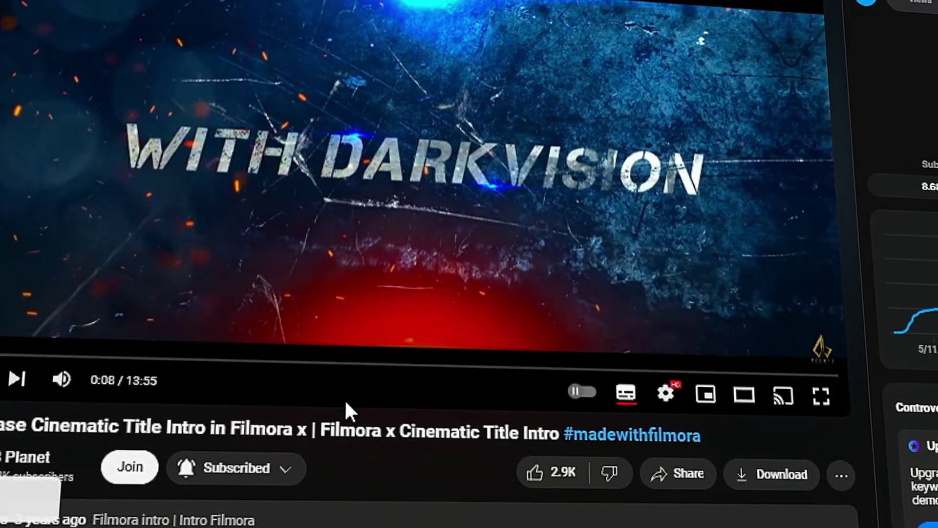